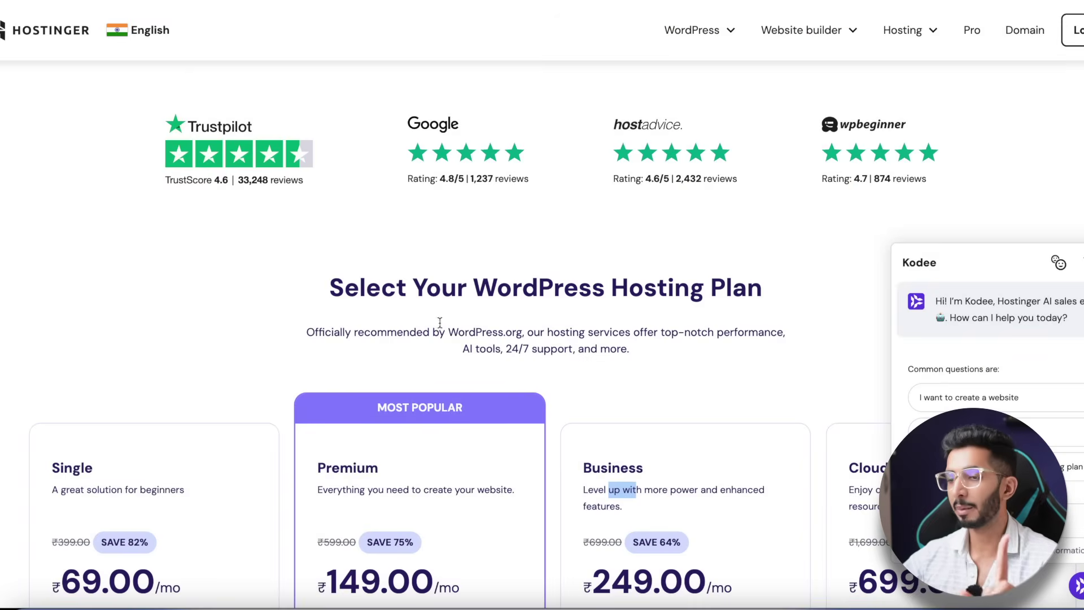
Step: Scroll the Hostinger plan features, highlighting the Business plan and the Free Amazon affiliate WordPress plugin
{"action": "scroll", "coordinate": [414, 310], "scroll_direction": "down", "scroll_amount": 5}
{"action": "left_click_drag", "start_coordinate": [602, 247], "coordinate": [648, 268]}
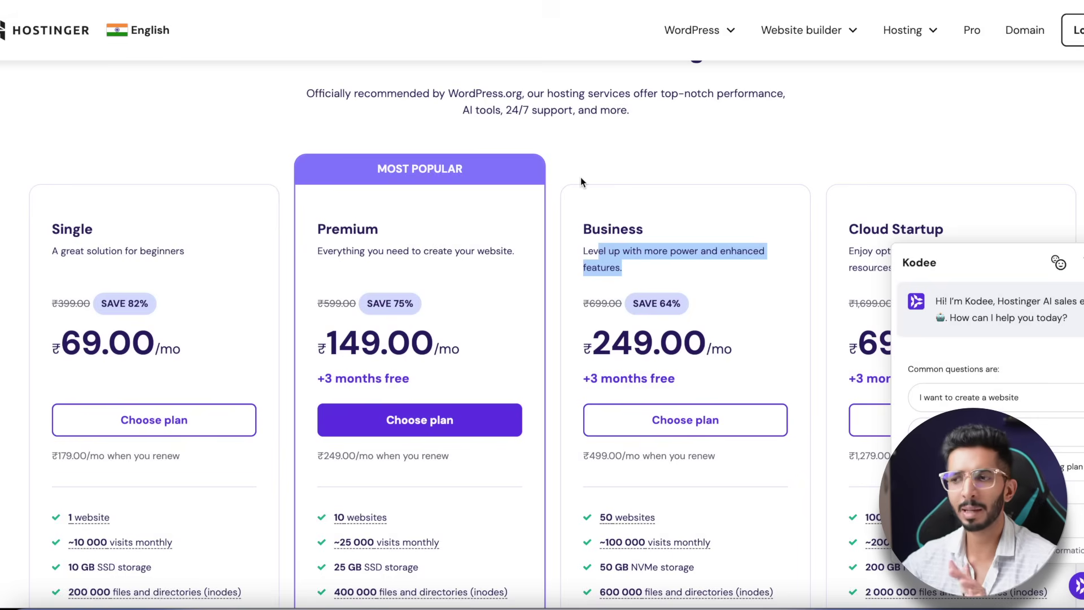
{"action": "scroll", "coordinate": [581, 177], "scroll_direction": "down", "scroll_amount": 2}
{"action": "scroll", "coordinate": [632, 197], "scroll_direction": "down", "scroll_amount": 8}
{"action": "scroll", "coordinate": [633, 202], "scroll_direction": "down", "scroll_amount": 7}
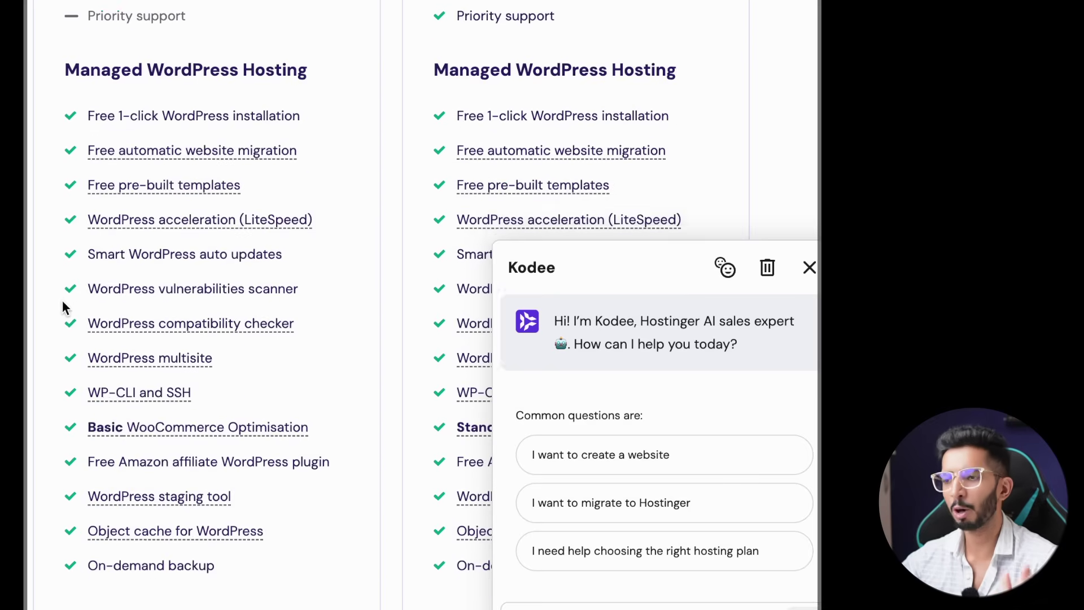
{"action": "scroll", "coordinate": [62, 305], "scroll_direction": "down", "scroll_amount": 1}
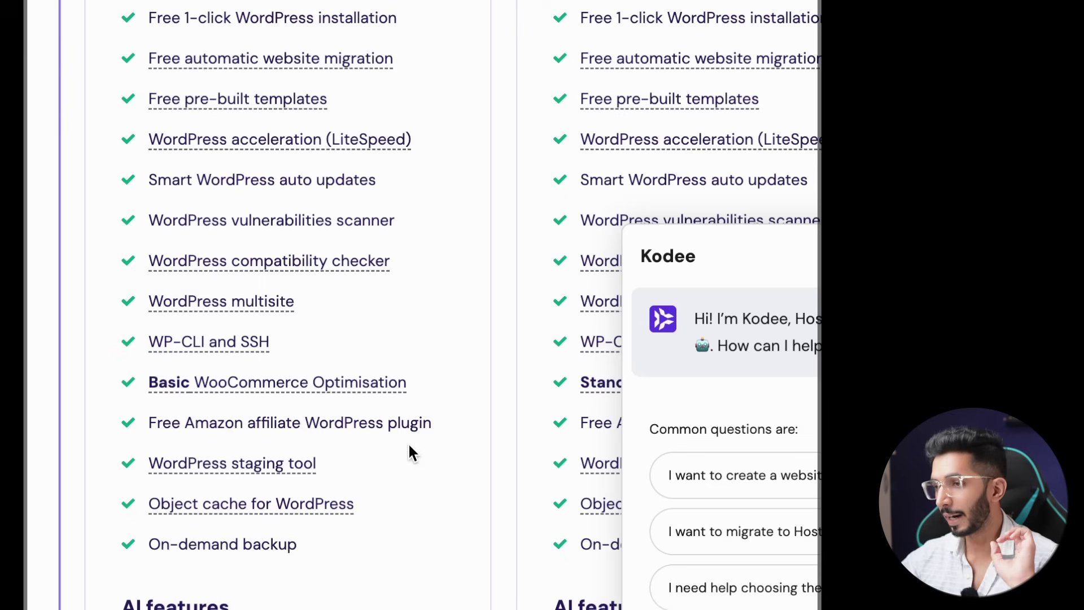
{"action": "left_click_drag", "start_coordinate": [152, 418], "coordinate": [410, 450]}
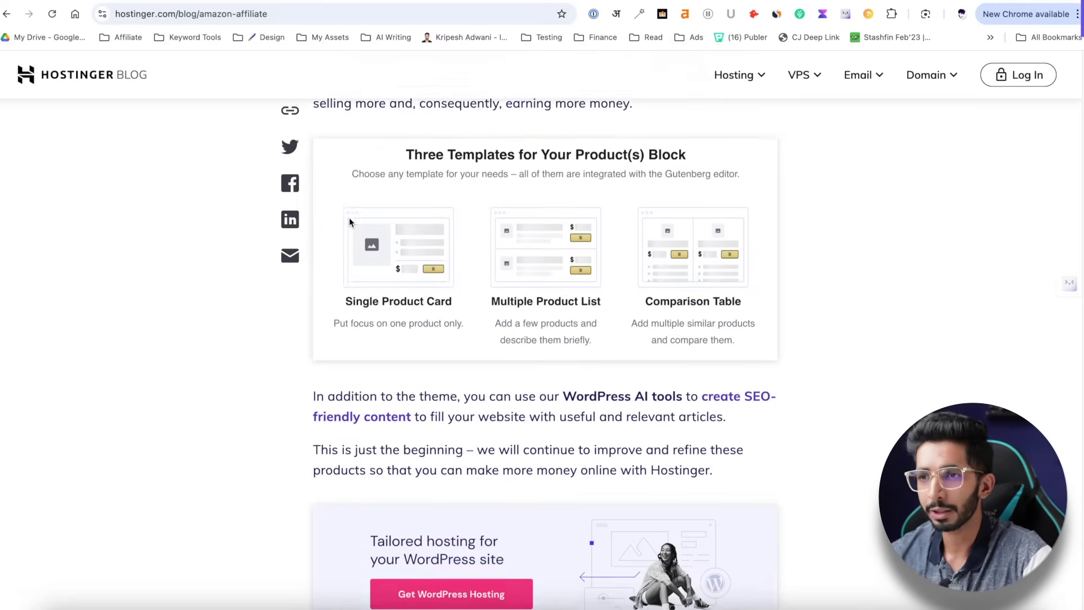
{"action": "scroll", "coordinate": [349, 218], "scroll_direction": "down", "scroll_amount": 2}
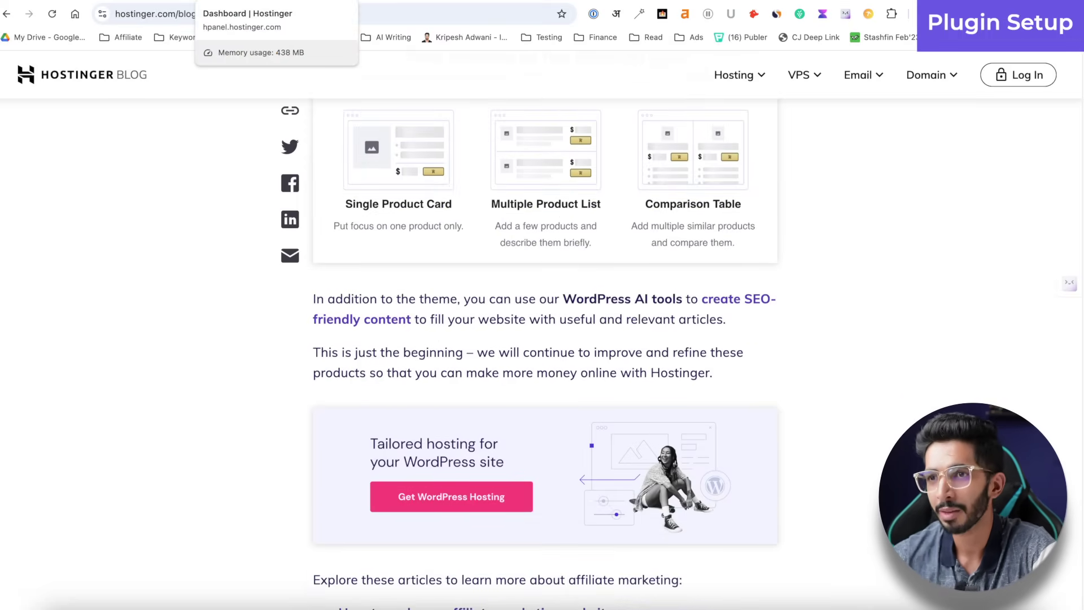
Step: Open the site's WordPress Overview in hPanel and highlight the suggested Hostinger Amazon Affiliate Connector
{"action": "left_click", "coordinate": [263, 1]}
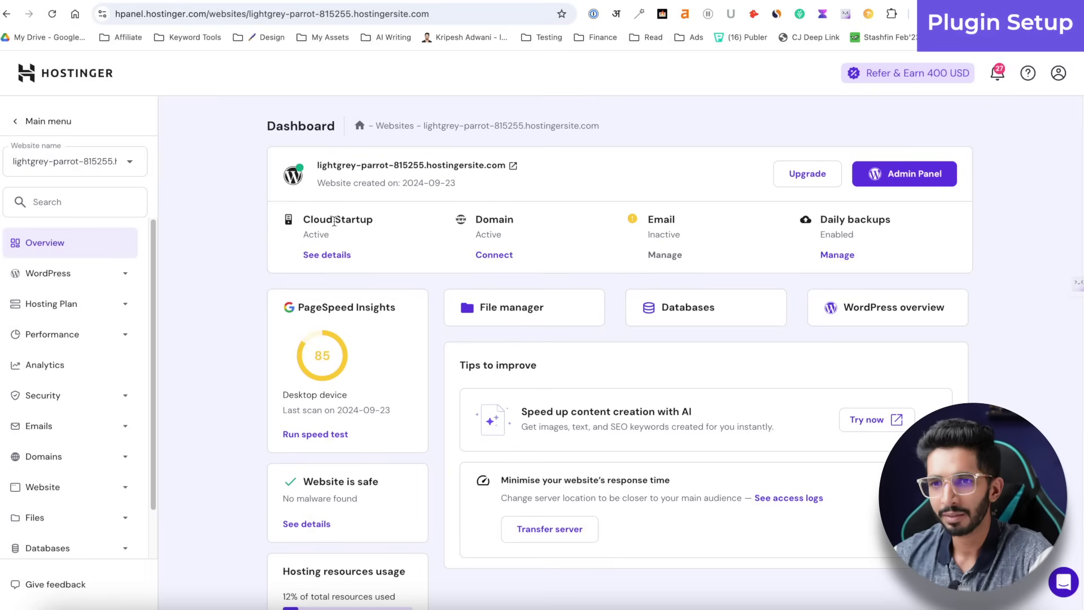
{"action": "left_click", "coordinate": [54, 274]}
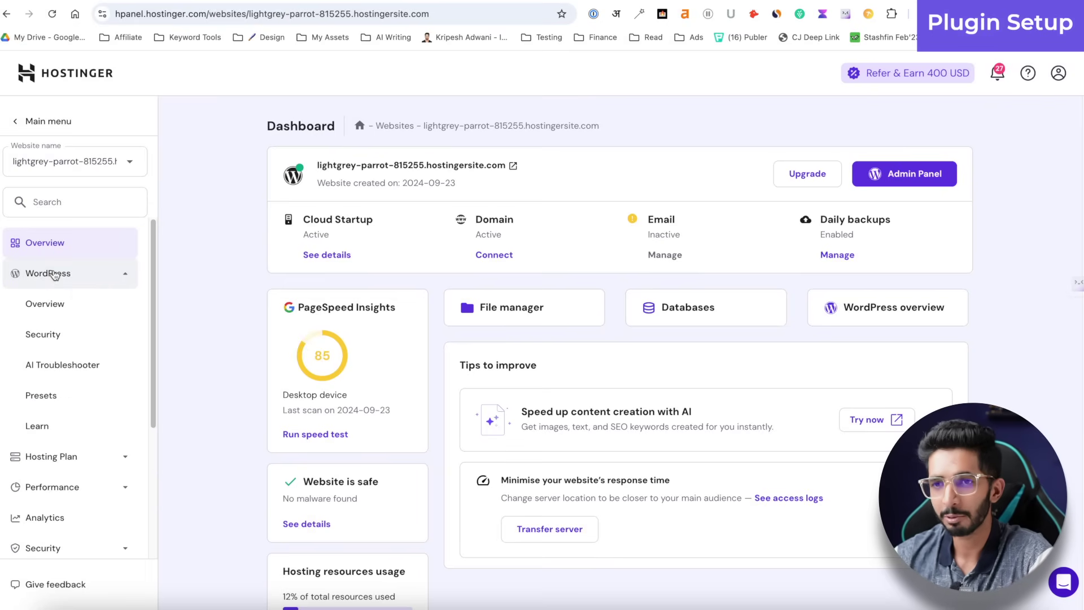
{"action": "left_click", "coordinate": [45, 304]}
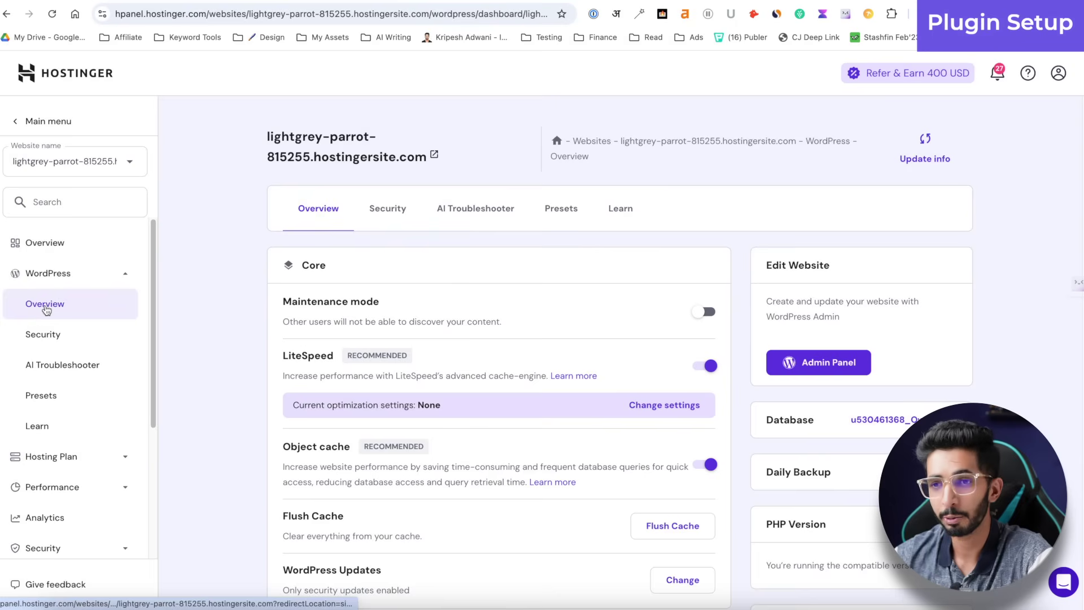
{"action": "scroll", "coordinate": [245, 239], "scroll_direction": "down", "scroll_amount": 6}
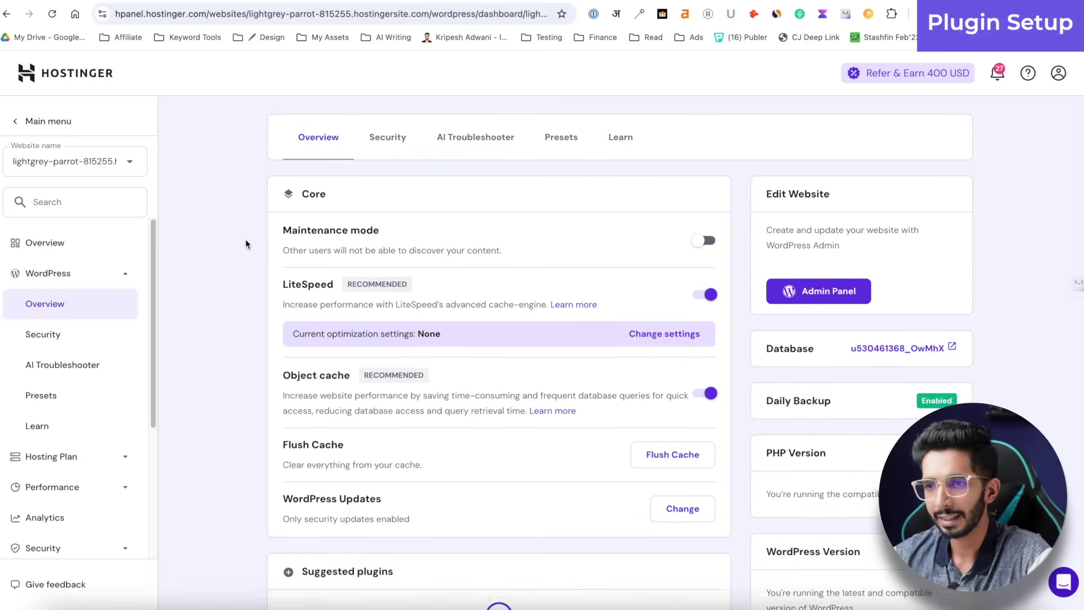
{"action": "left_click_drag", "start_coordinate": [316, 342], "coordinate": [541, 338]}
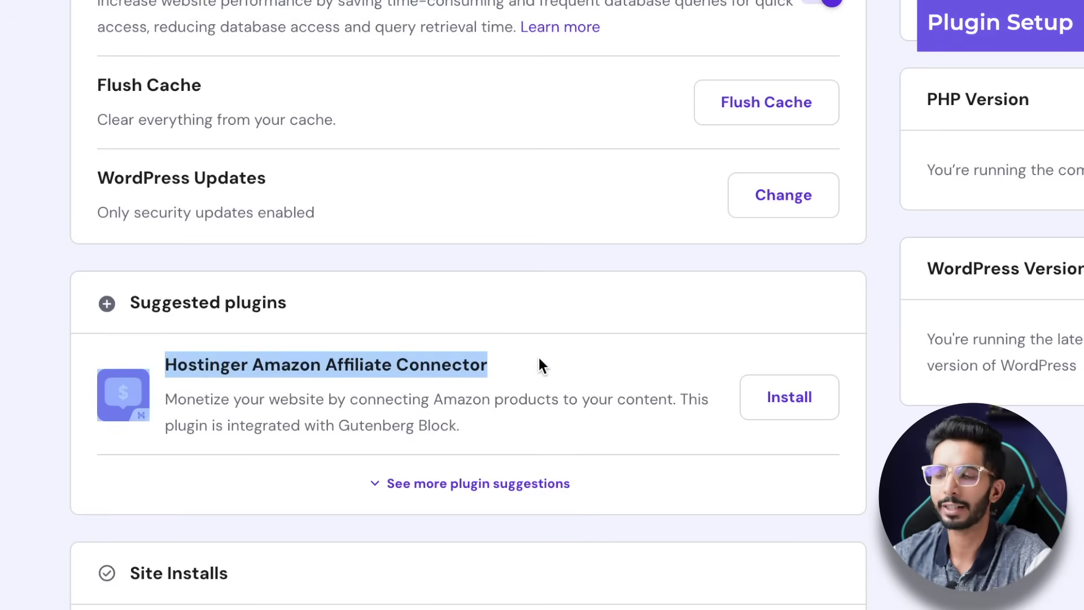
Step: Install the Hostinger Amazon Affiliate Connector and confirm it appears under Installed Plugins
{"action": "left_click", "coordinate": [769, 395]}
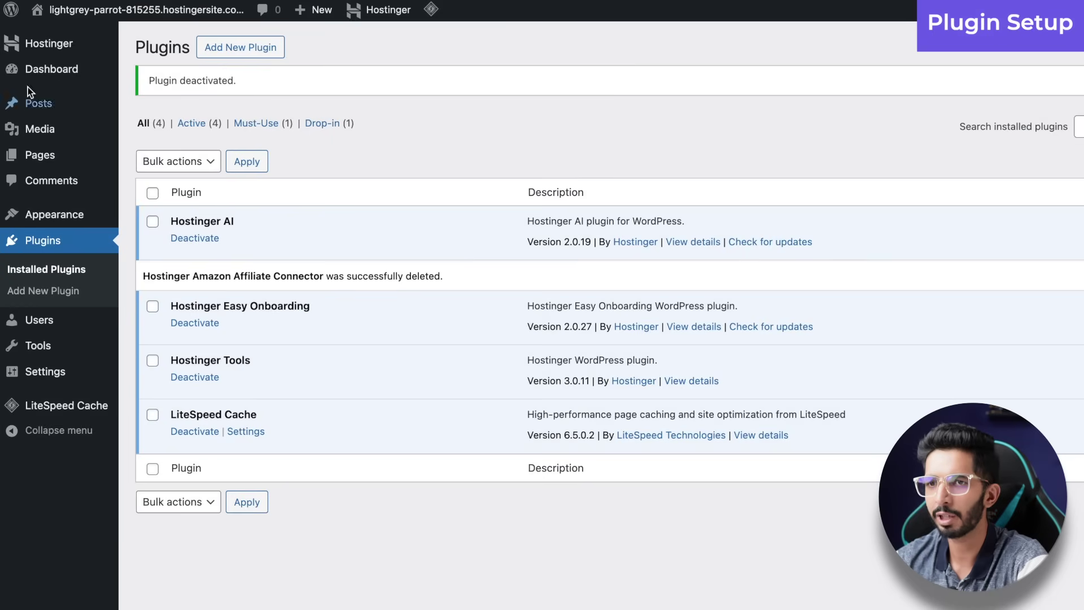
{"action": "mouse_move", "coordinate": [48, 71]}
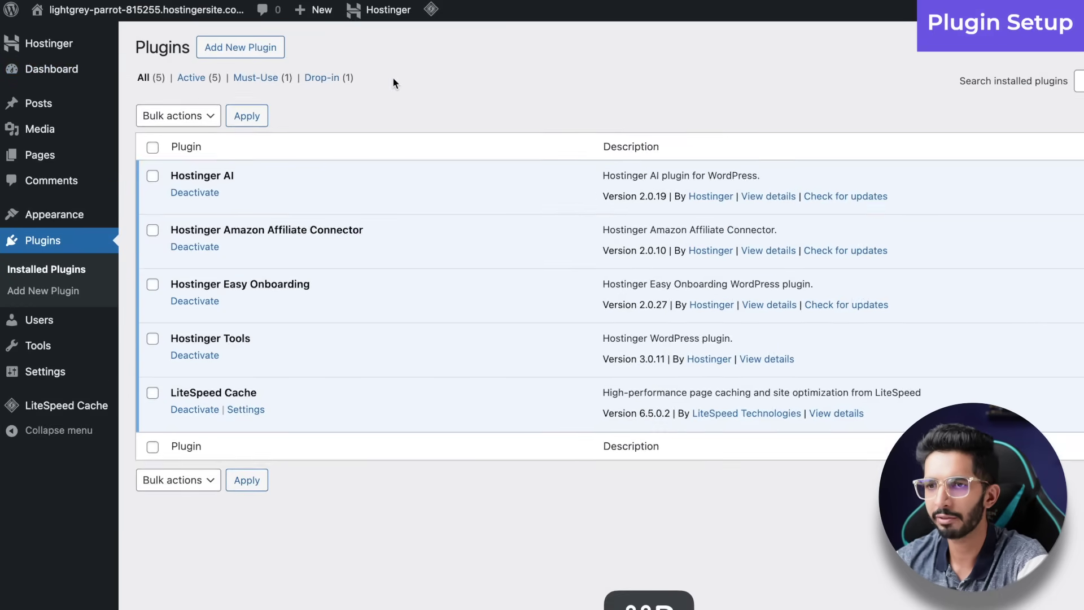
{"action": "left_click", "coordinate": [252, 223]}
{"action": "left_click", "coordinate": [327, 221]}
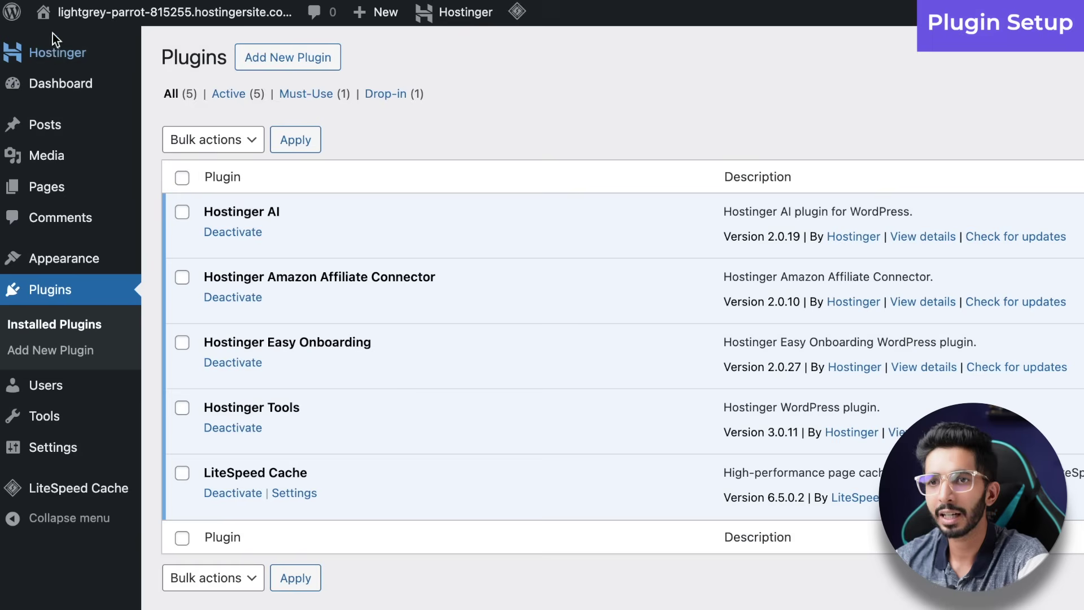
Step: Open the plugin's Amazon API settings from Hostinger's Amazon affiliate section
{"action": "left_click", "coordinate": [76, 53]}
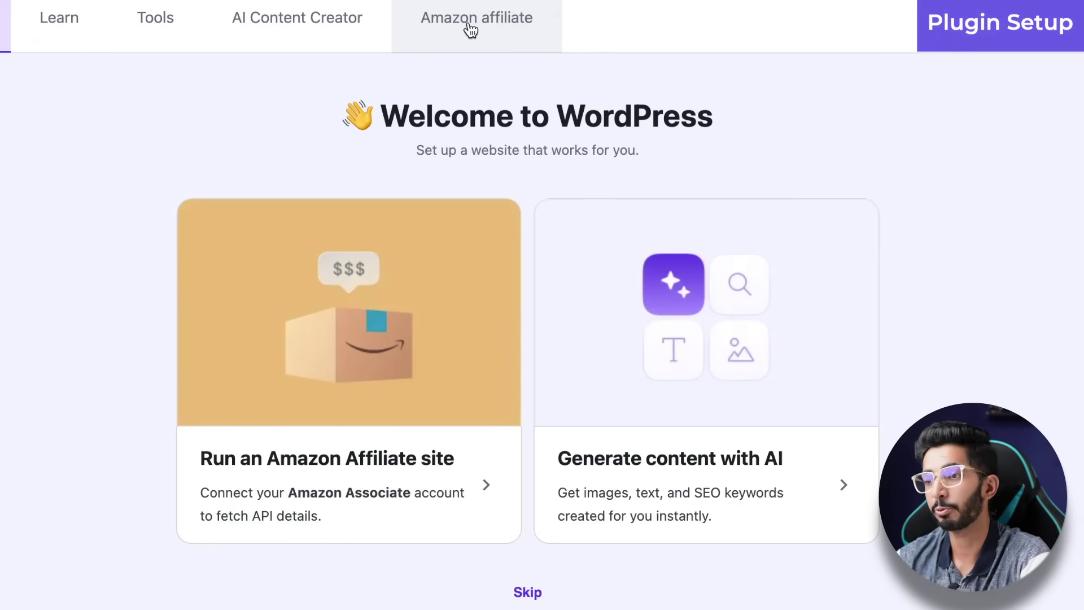
{"action": "left_click", "coordinate": [476, 25]}
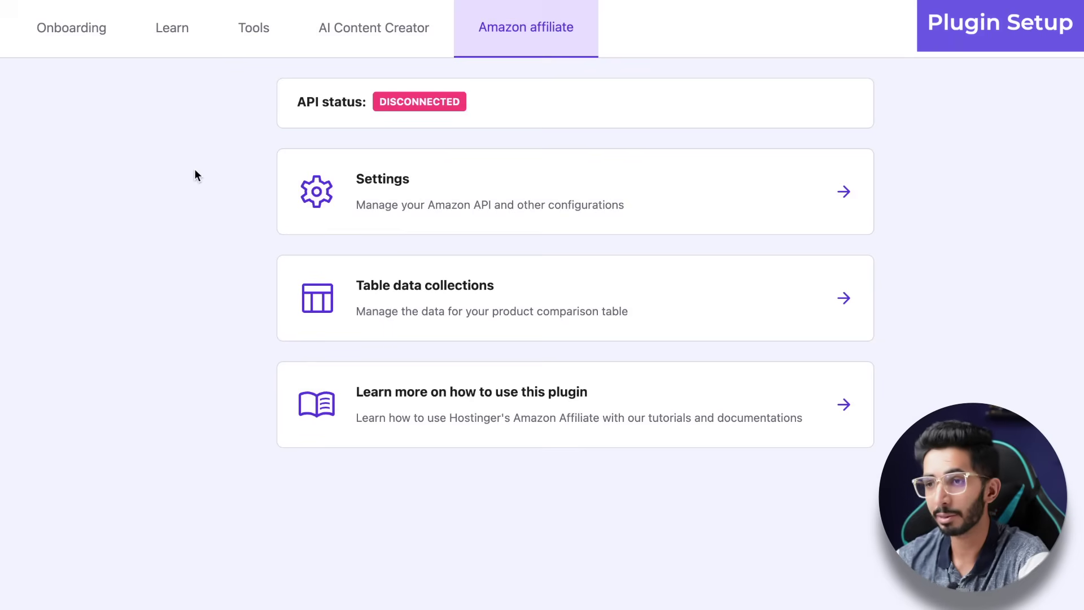
{"action": "left_click", "coordinate": [371, 196]}
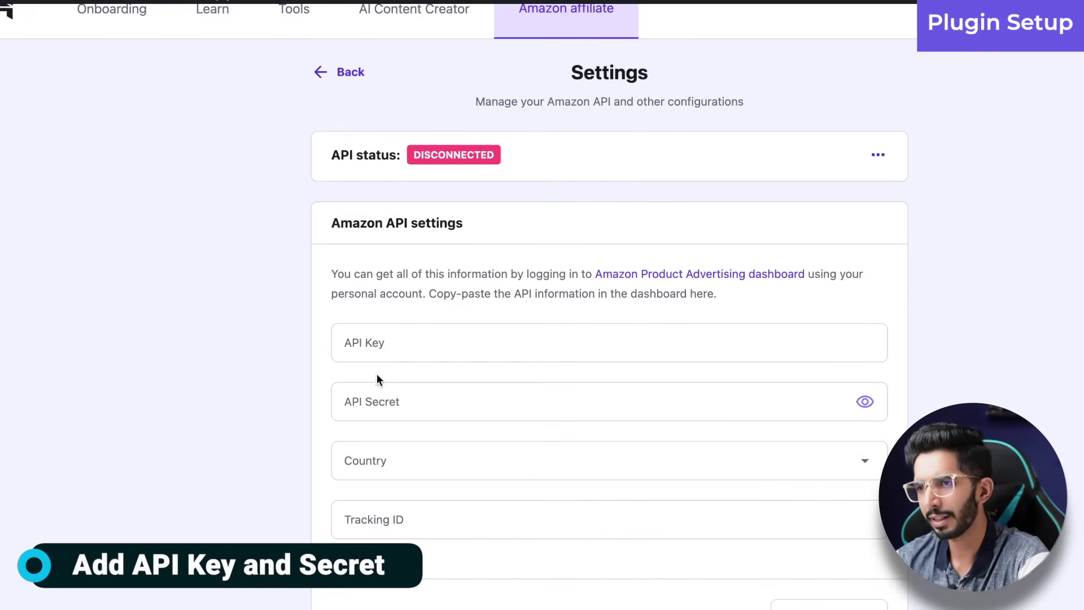
Step: Delete one existing access key in Amazon Associates' Product Advertising API page
{"action": "left_click", "coordinate": [385, 388]}
{"action": "left_click", "coordinate": [266, 418]}
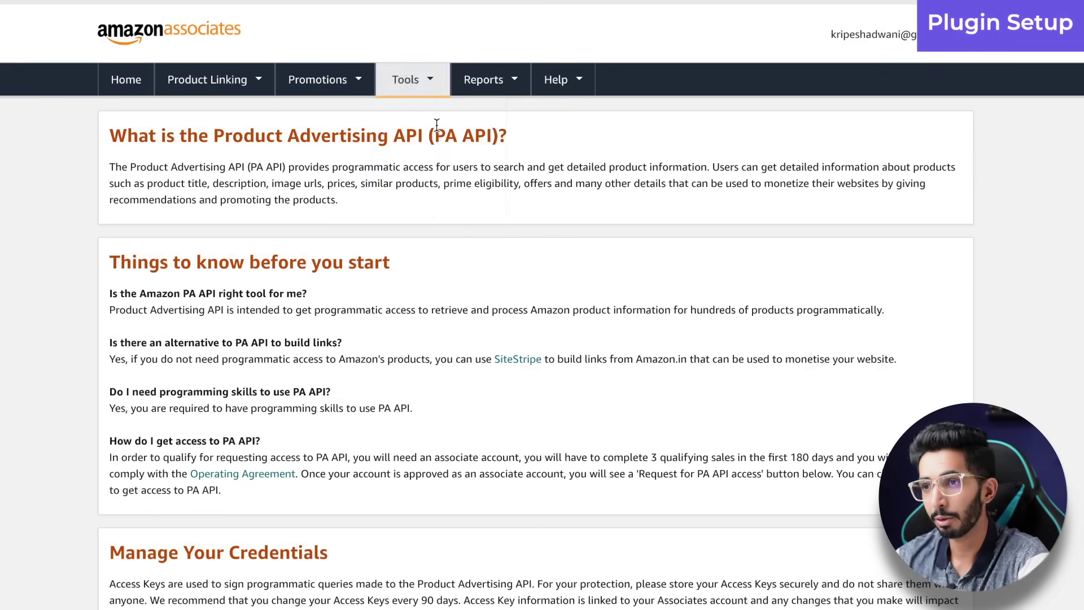
{"action": "mouse_move", "coordinate": [425, 91]}
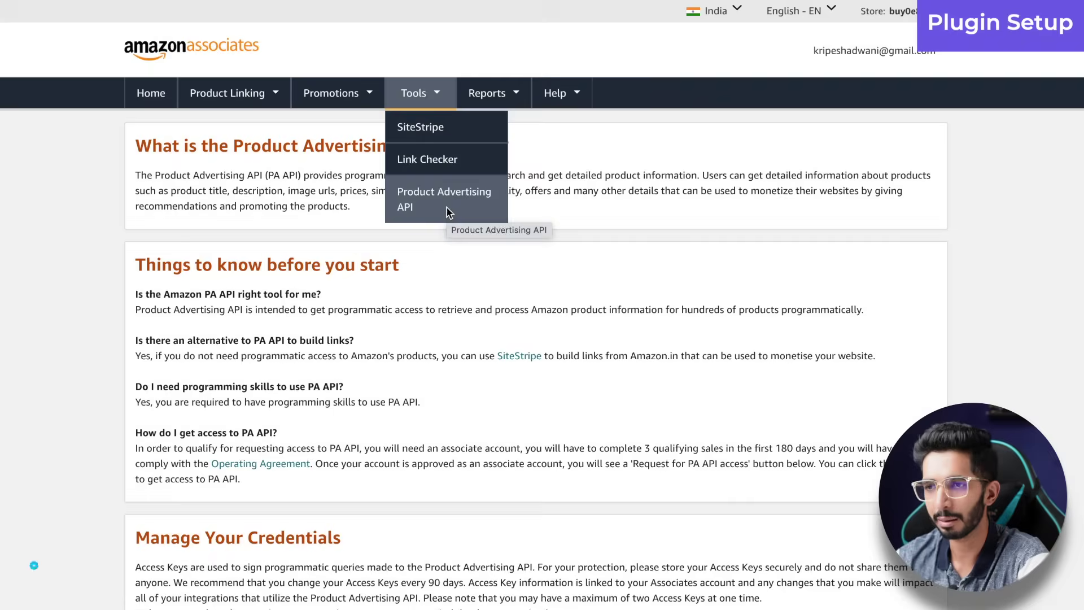
{"action": "scroll", "coordinate": [381, 289], "scroll_direction": "down", "scroll_amount": 5}
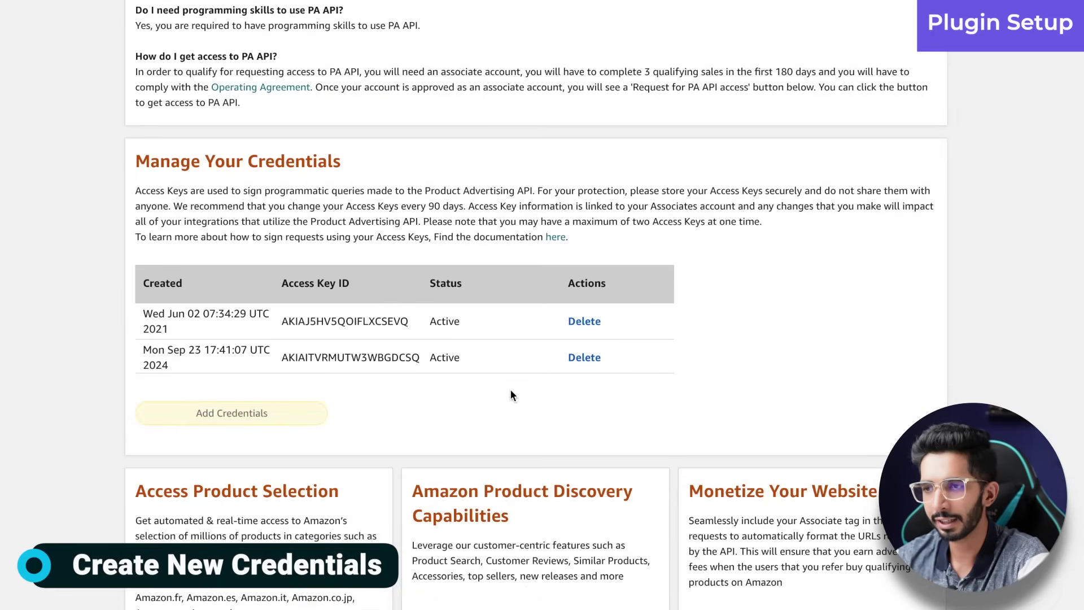
{"action": "left_click", "coordinate": [584, 359]}
{"action": "left_click", "coordinate": [465, 361]}
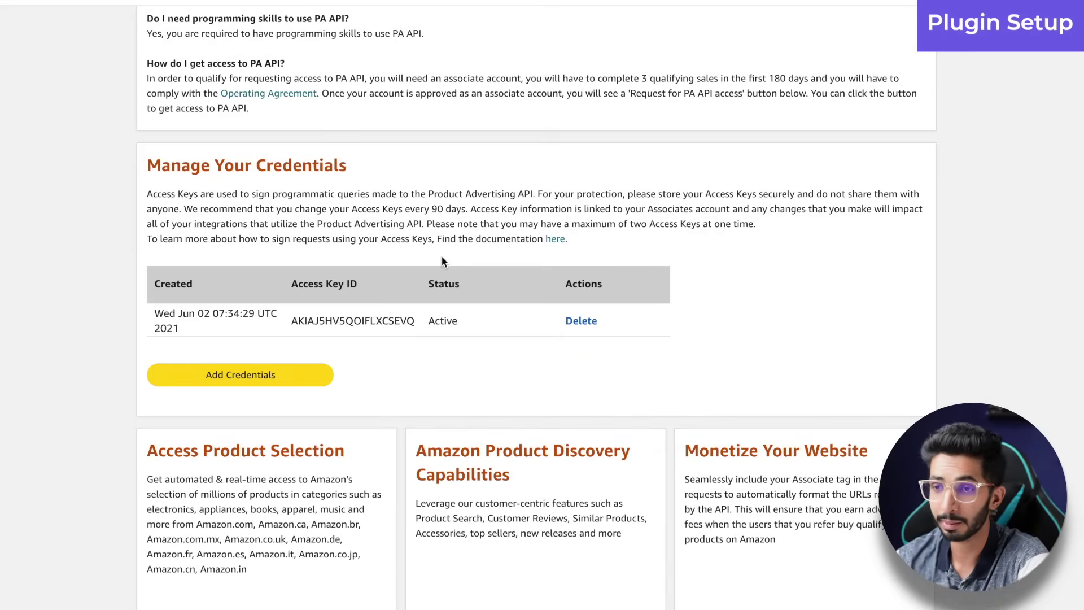
Step: Generate a new credential pair and paste its access key into the plugin's API Key field
{"action": "left_click", "coordinate": [237, 381]}
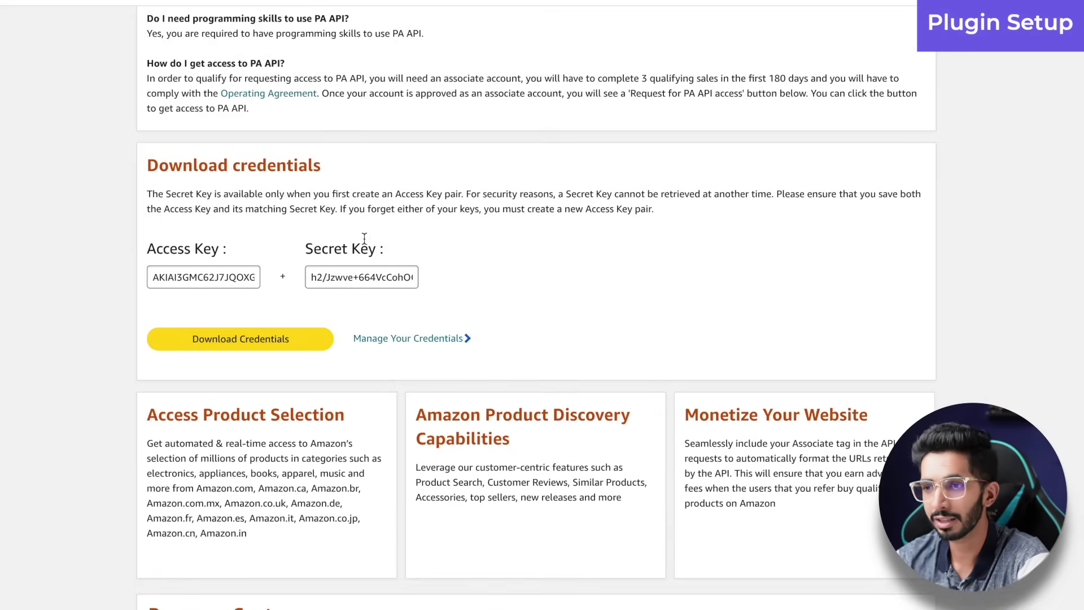
{"action": "left_click", "coordinate": [224, 275]}
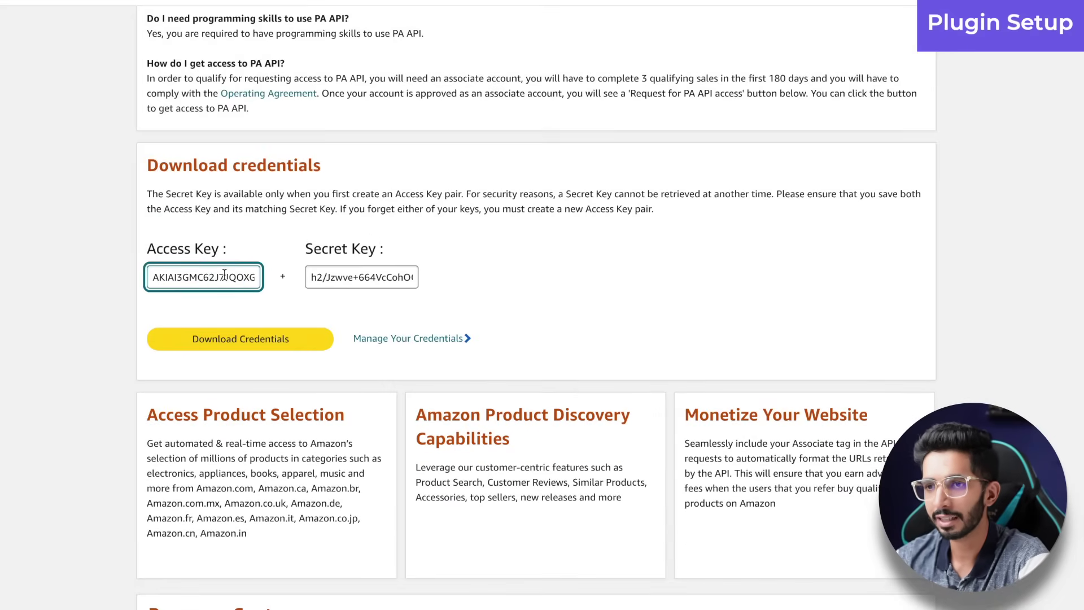
{"action": "double_click", "coordinate": [224, 274]}
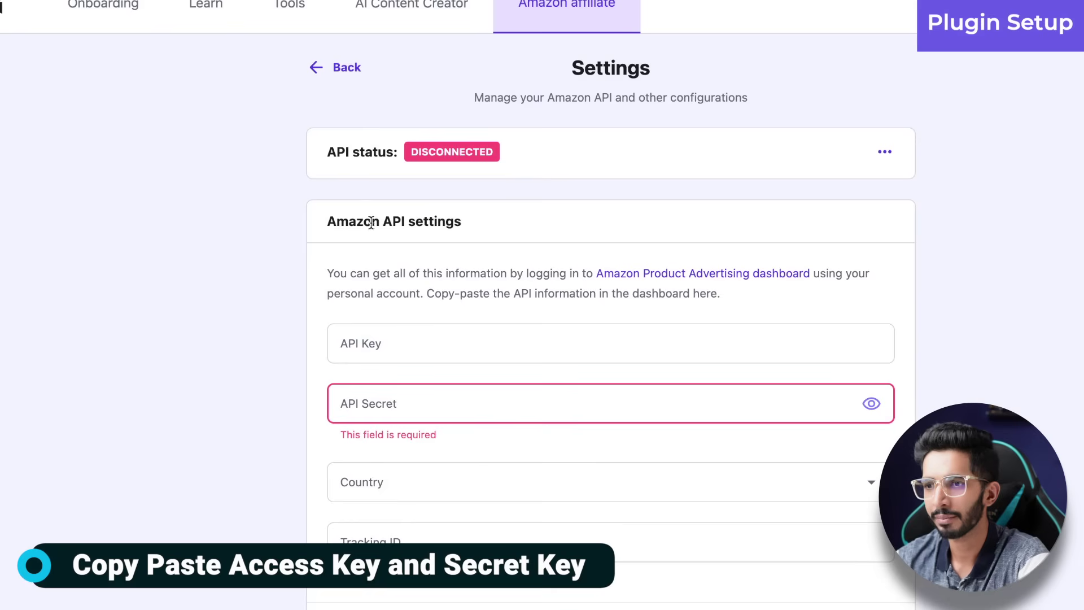
{"action": "left_click", "coordinate": [387, 346]}
{"action": "key", "text": "ctrl+v"}
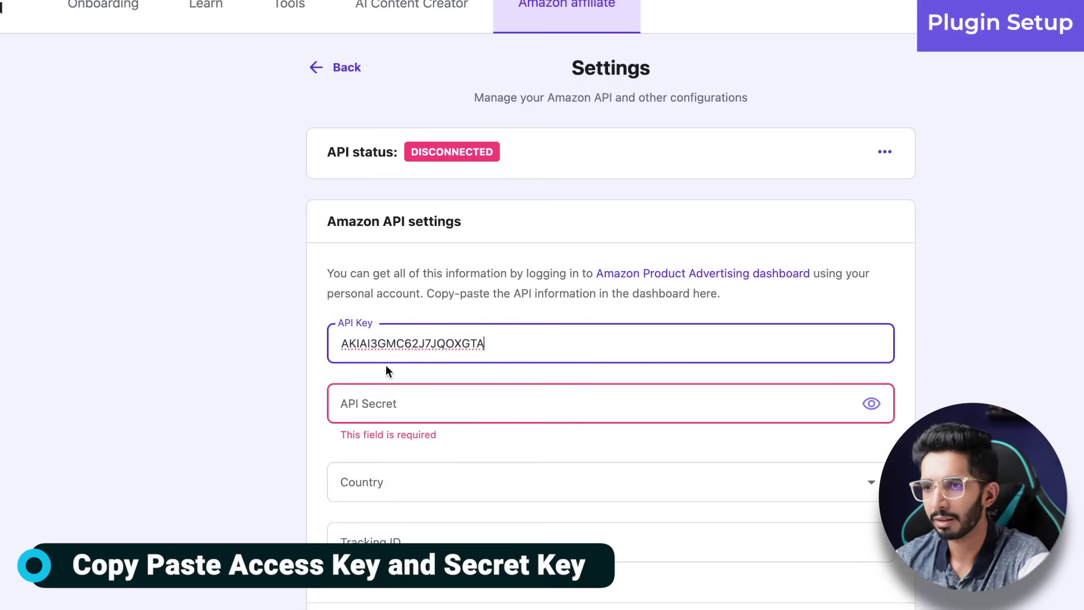
Step: Fill in the API Secret, choose amazon.in as the country, and paste the store's tracking ID
{"action": "left_click", "coordinate": [379, 388]}
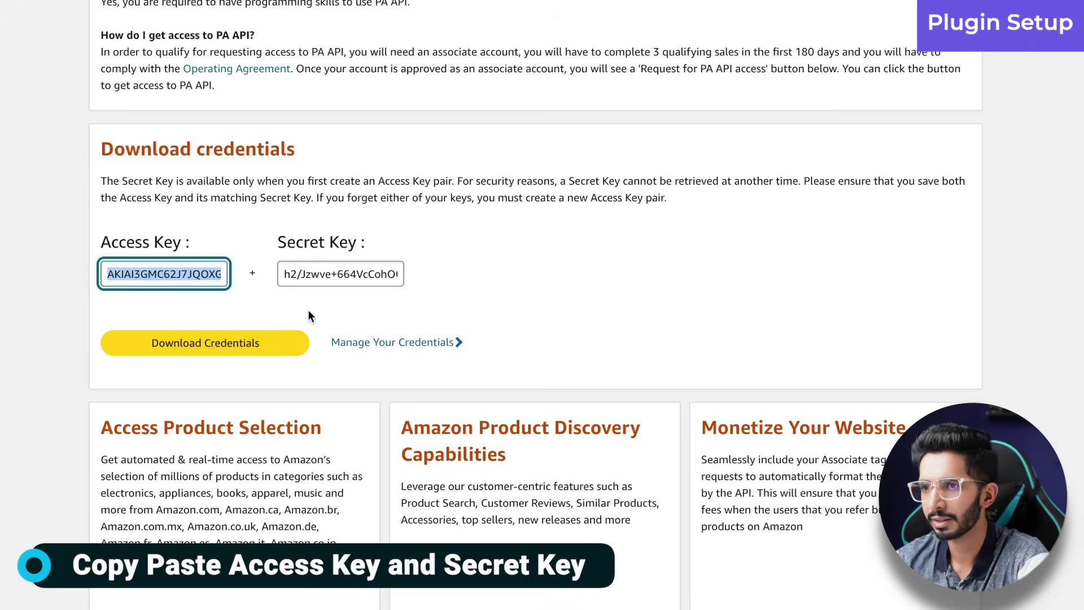
{"action": "left_click", "coordinate": [300, 279]}
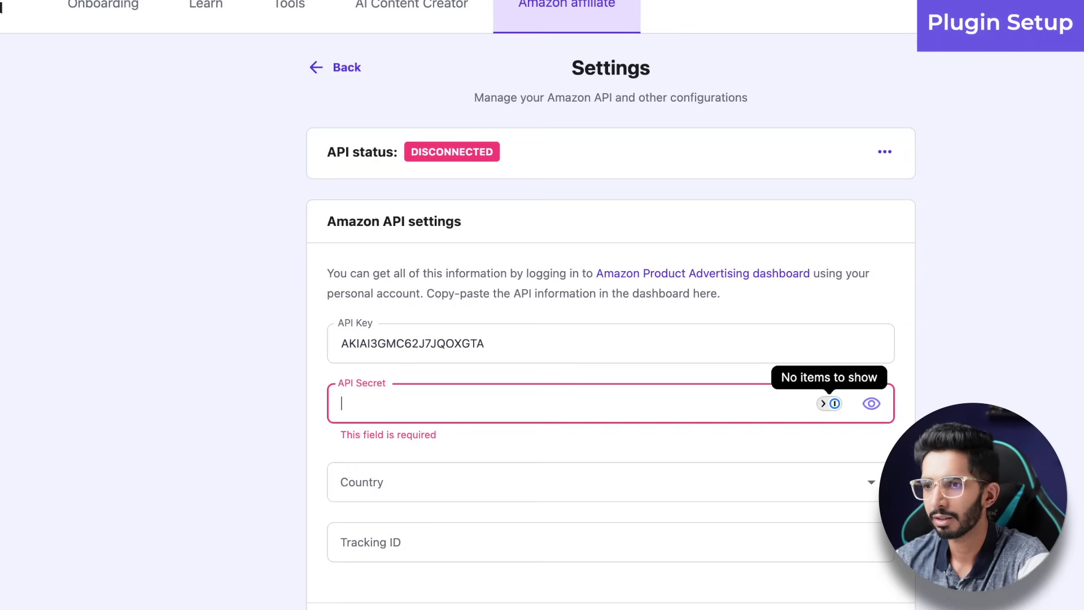
{"action": "key", "text": "ctrl+v"}
{"action": "left_click", "coordinate": [375, 463]}
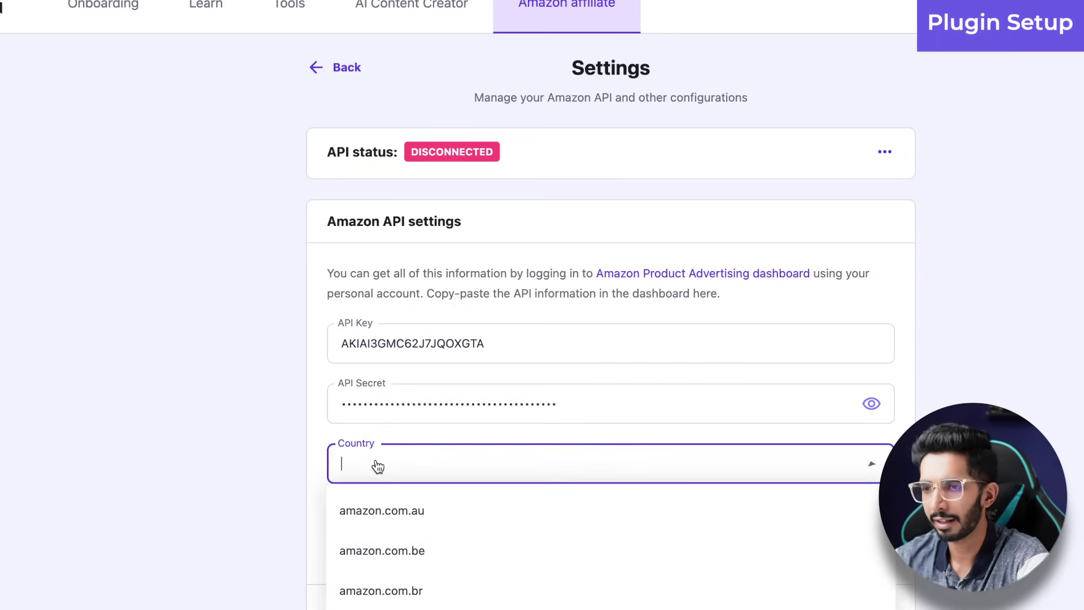
{"action": "type", "text": "in"}
{"action": "left_click", "coordinate": [374, 506]}
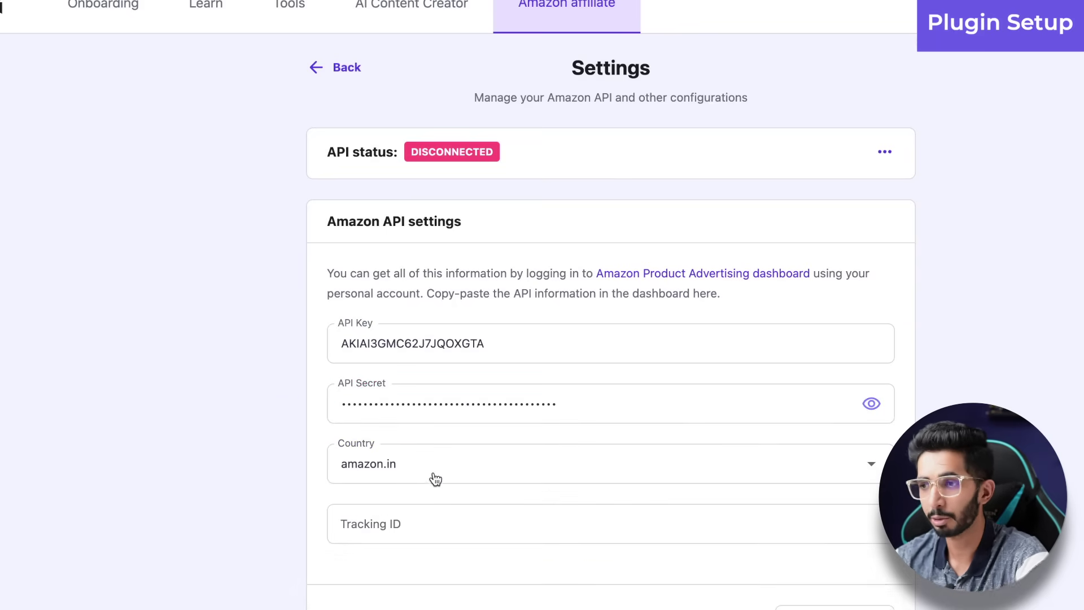
{"action": "left_click", "coordinate": [378, 533]}
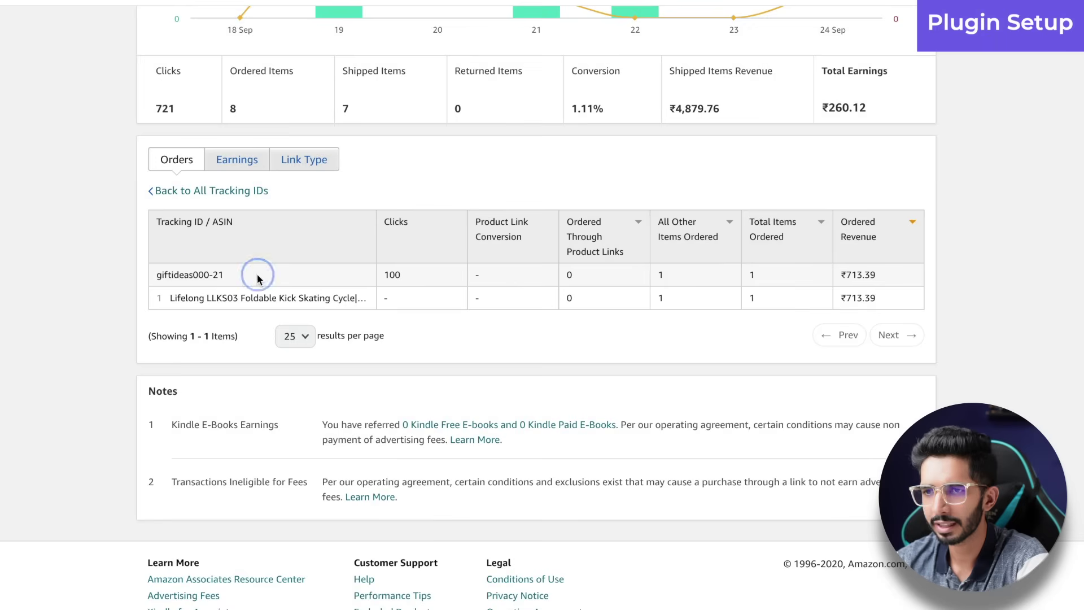
{"action": "left_click_drag", "start_coordinate": [253, 275], "coordinate": [150, 274]}
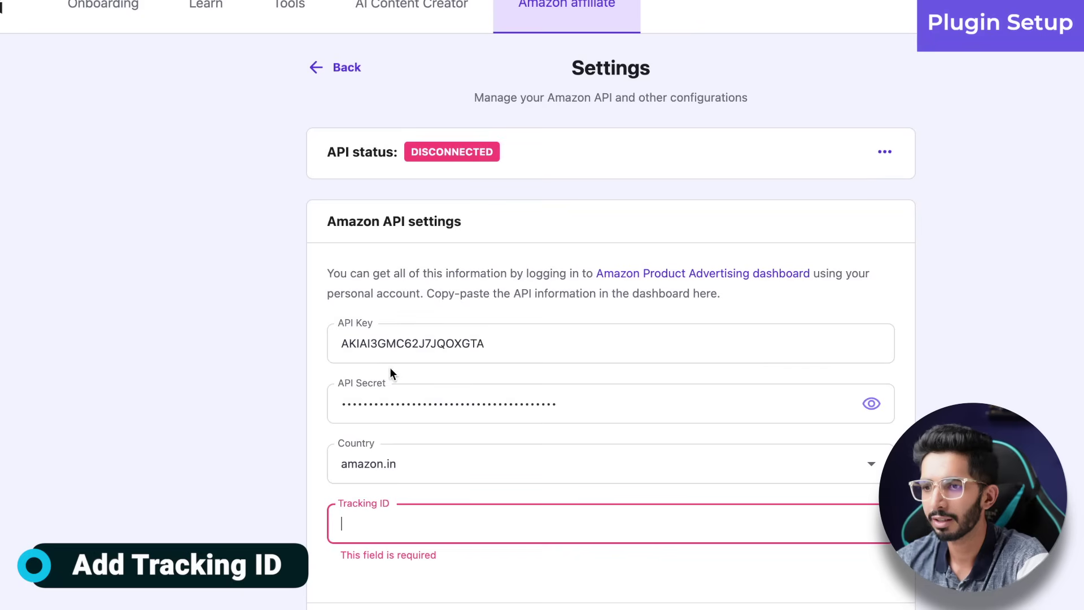
{"action": "type", "text": "giftideas000-21"}
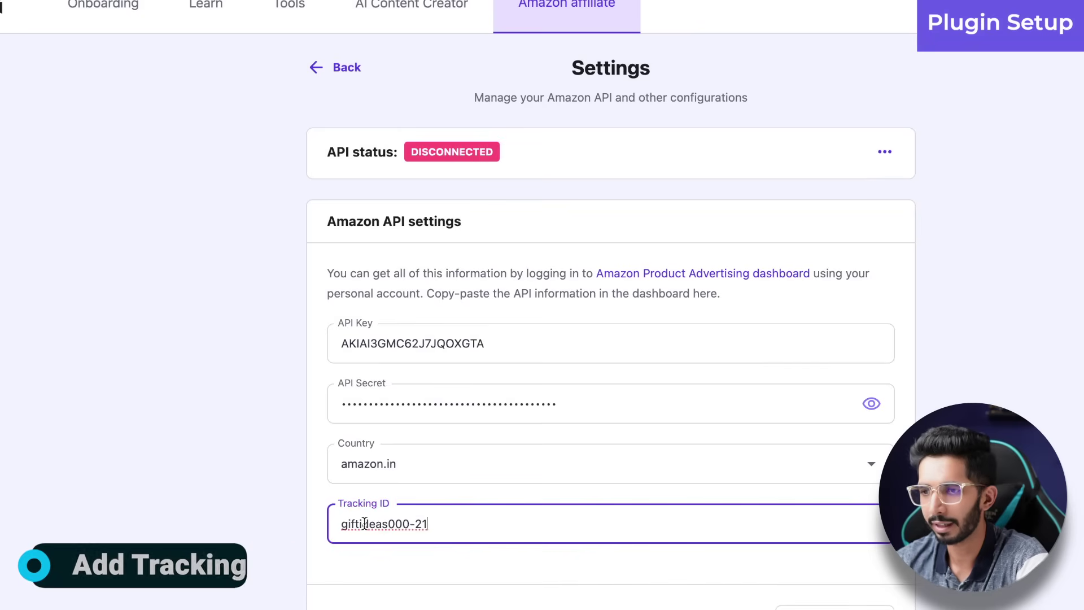
Step: Save the Amazon API settings and check the status shows Connected
{"action": "left_click", "coordinate": [290, 440]}
{"action": "scroll", "coordinate": [299, 440], "scroll_direction": "down", "scroll_amount": 1}
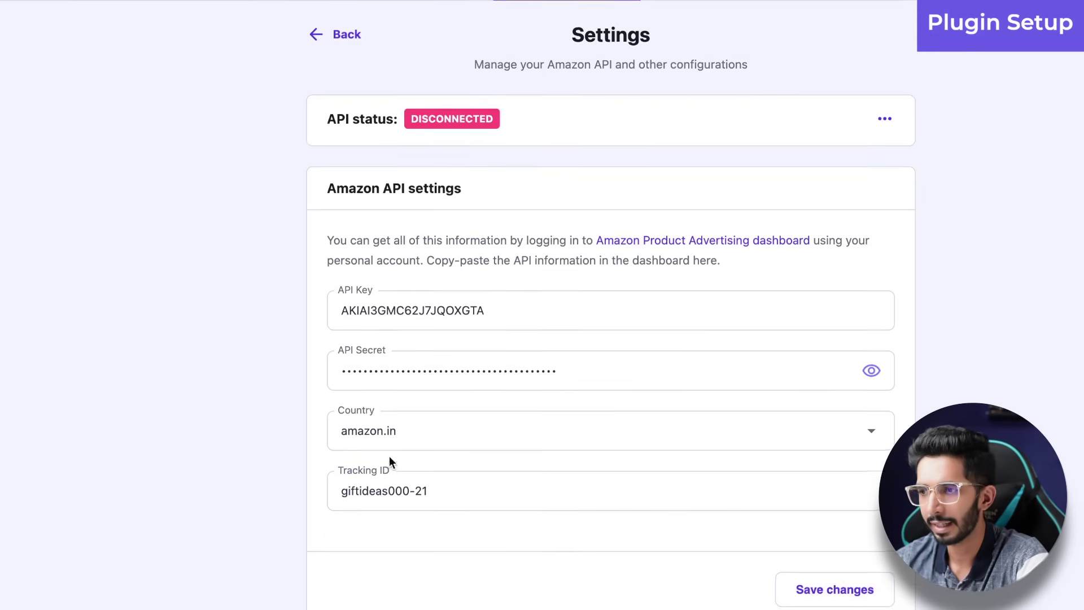
{"action": "left_click", "coordinate": [823, 580]}
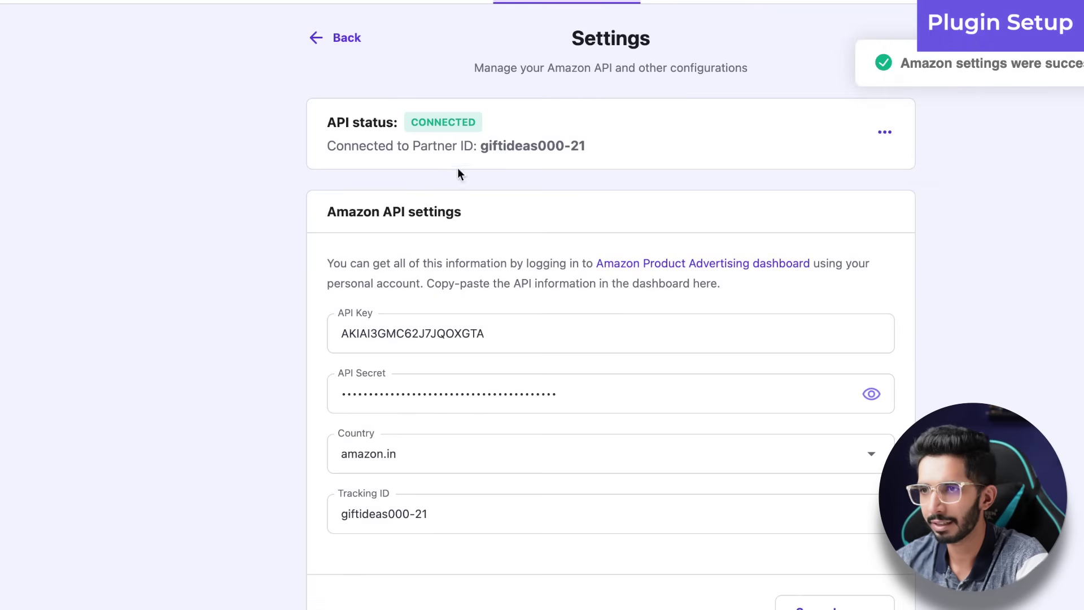
{"action": "left_click_drag", "start_coordinate": [586, 146], "coordinate": [475, 141]}
Step: Create a new post titled 'Amazon Affiliate' with an empty paragraph below the title
{"action": "left_click", "coordinate": [314, 186]}
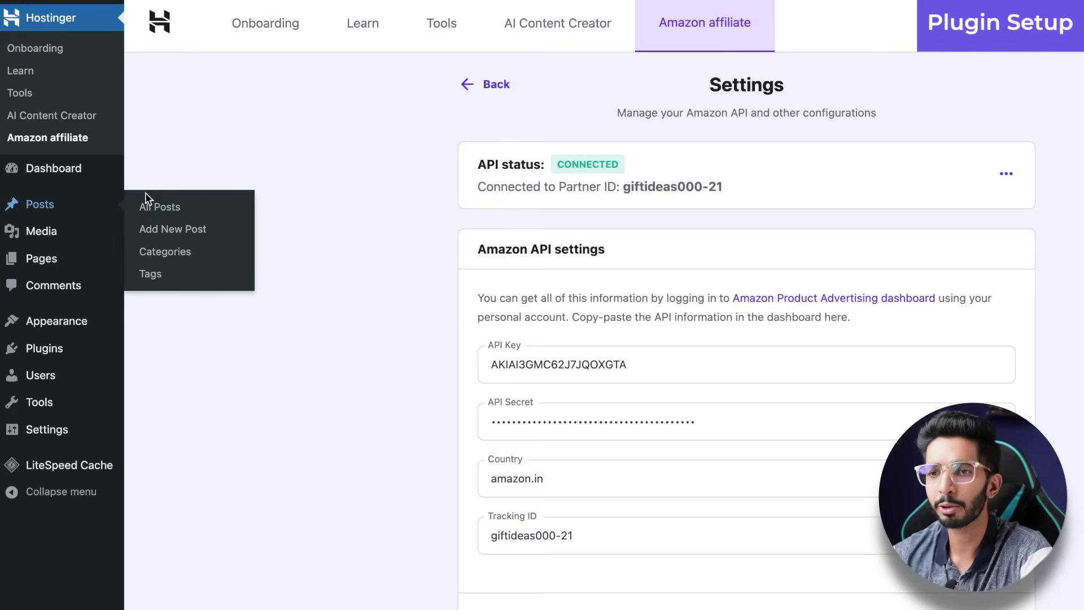
{"action": "left_click", "coordinate": [38, 205]}
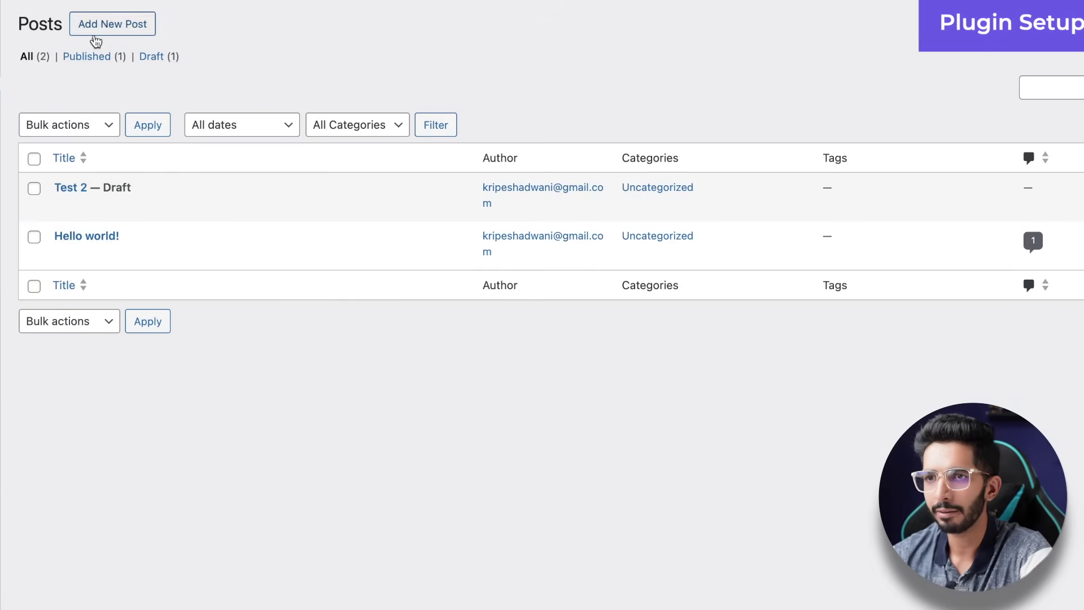
{"action": "left_click", "coordinate": [110, 27]}
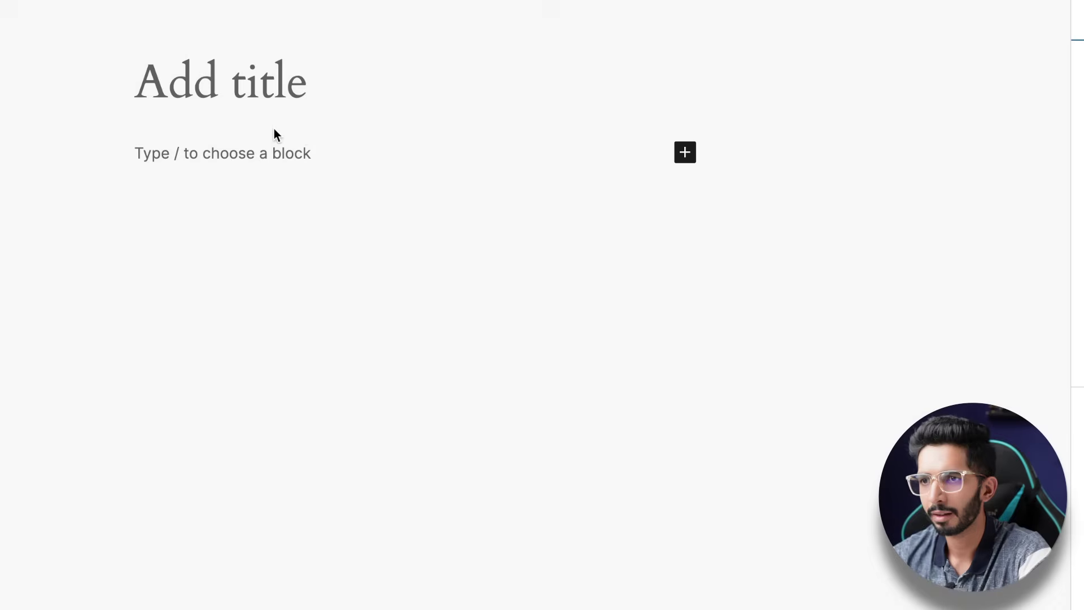
{"action": "left_click", "coordinate": [280, 88]}
{"action": "type", "text": "Amazon Affiliate"}
{"action": "left_click", "coordinate": [225, 158]}
{"action": "key", "text": "Return"}
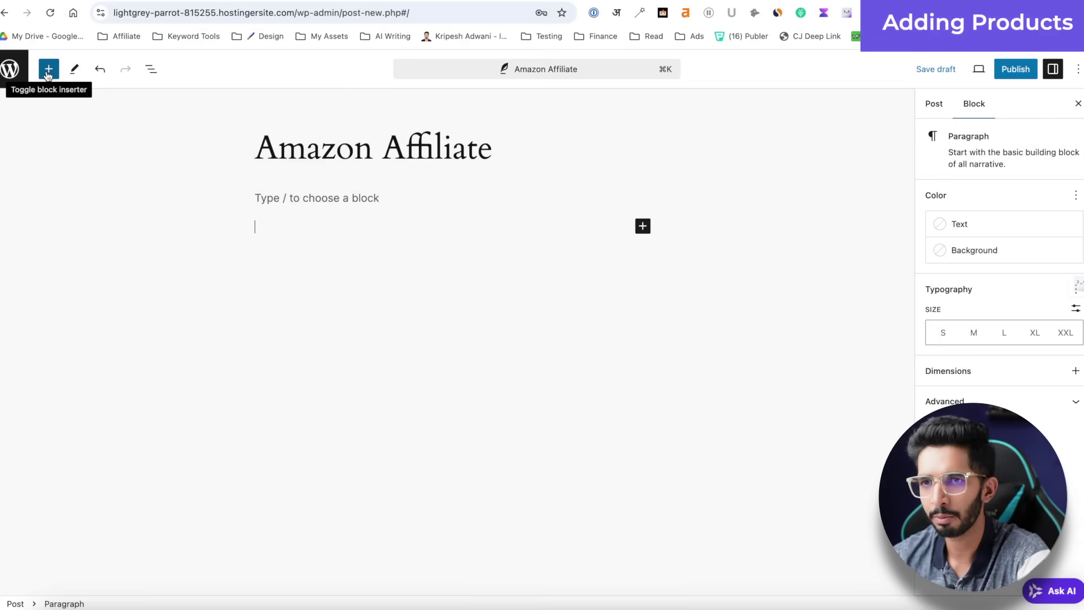
Step: Insert a Link Amazon product(s) block and pick its Single Product Card layout
{"action": "left_click", "coordinate": [48, 72]}
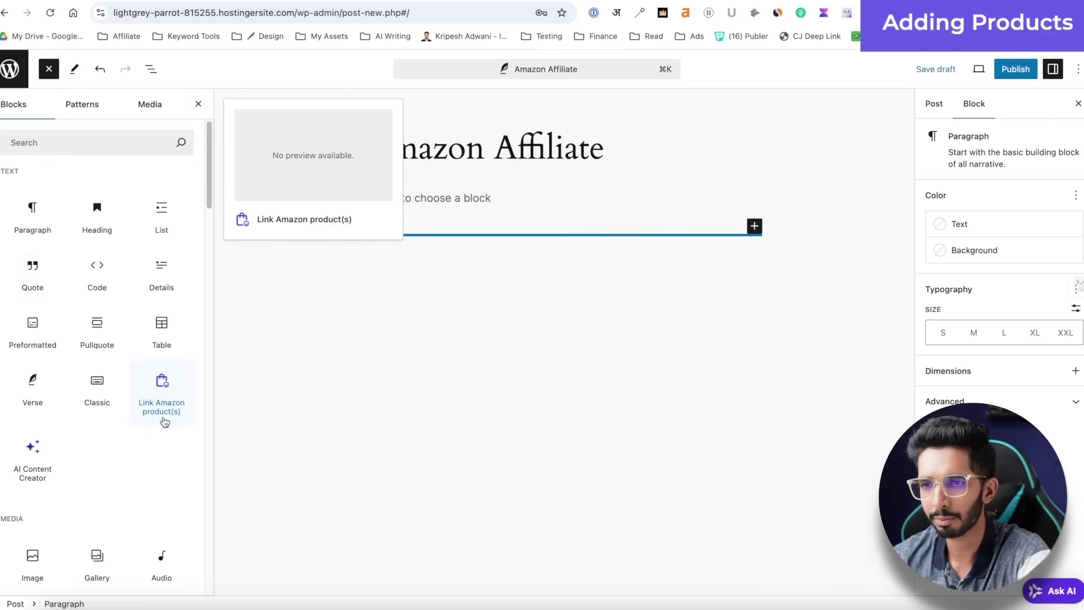
{"action": "left_click", "coordinate": [162, 421]}
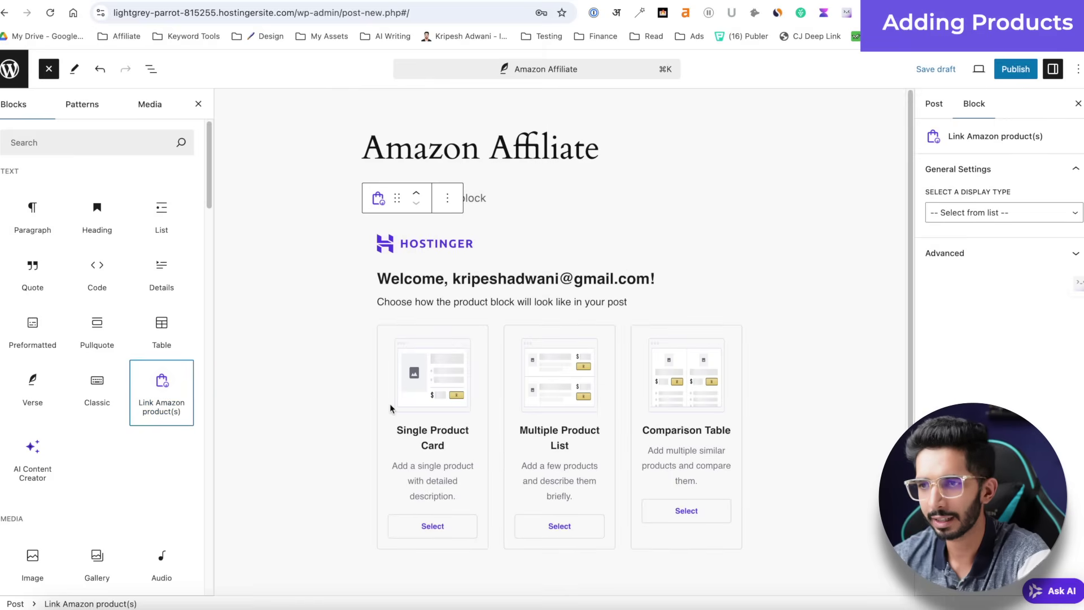
{"action": "scroll", "coordinate": [446, 290], "scroll_direction": "down", "scroll_amount": 2}
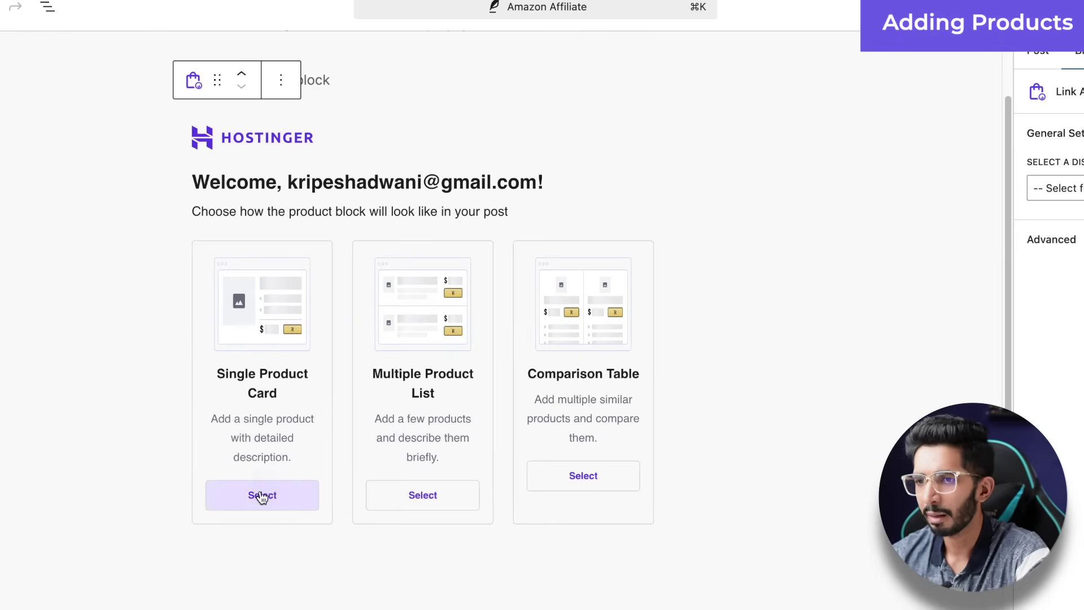
{"action": "left_click", "coordinate": [262, 497]}
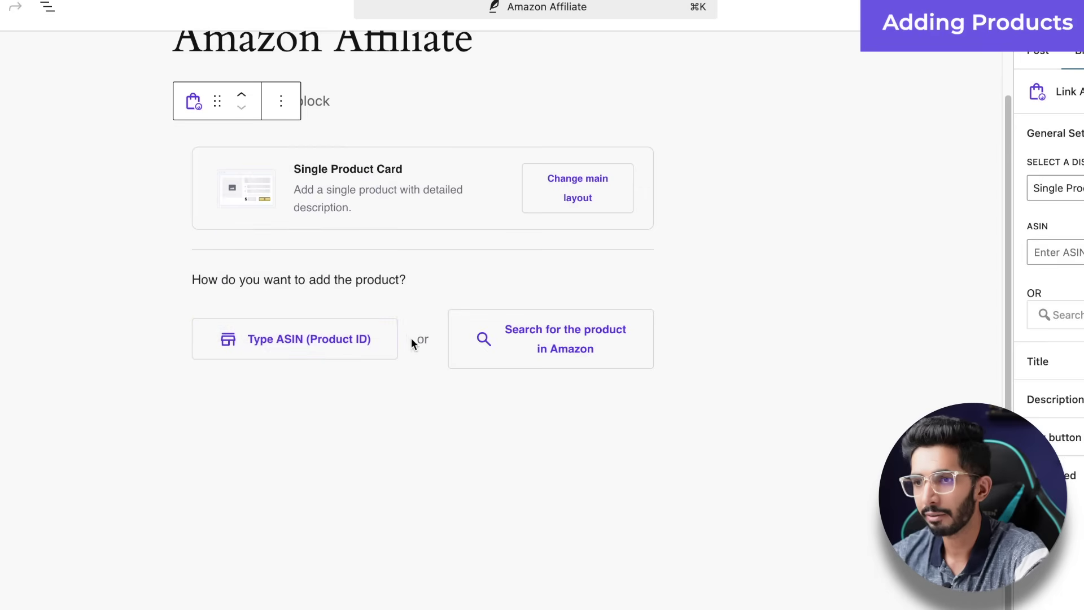
Step: Search Amazon for 'dash cam' and add the Qubo Car Dash Camera Pro X to the card
{"action": "left_click", "coordinate": [550, 338]}
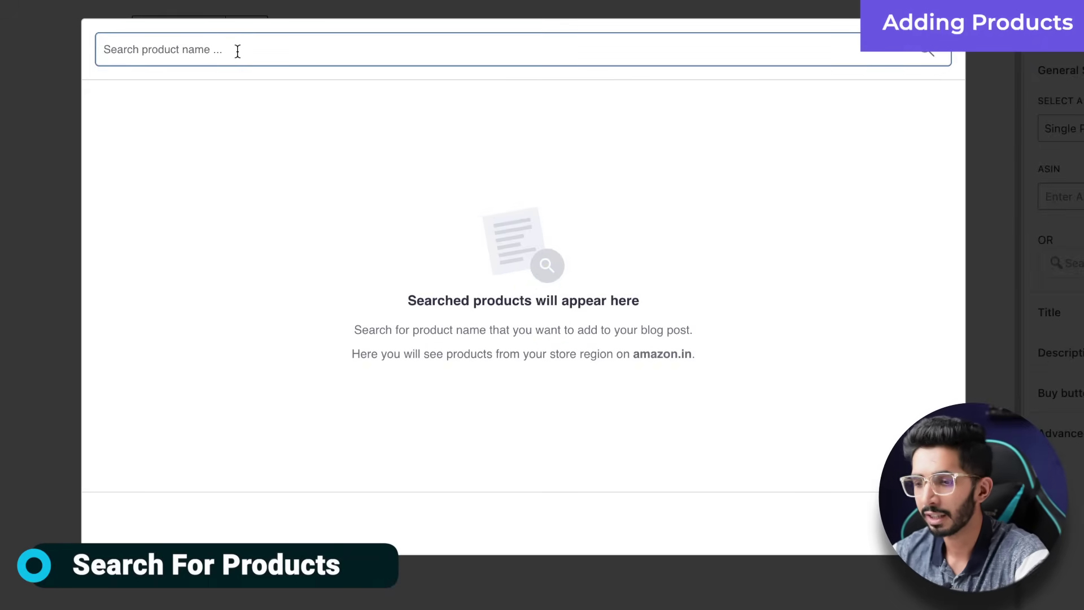
{"action": "key", "text": "Return"}
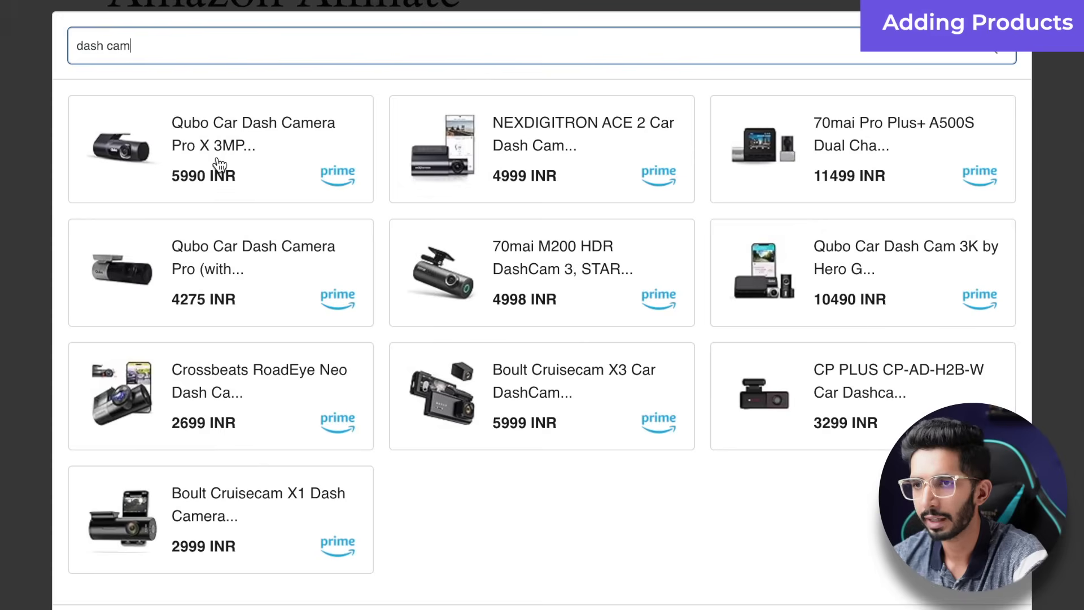
{"action": "left_click", "coordinate": [214, 133]}
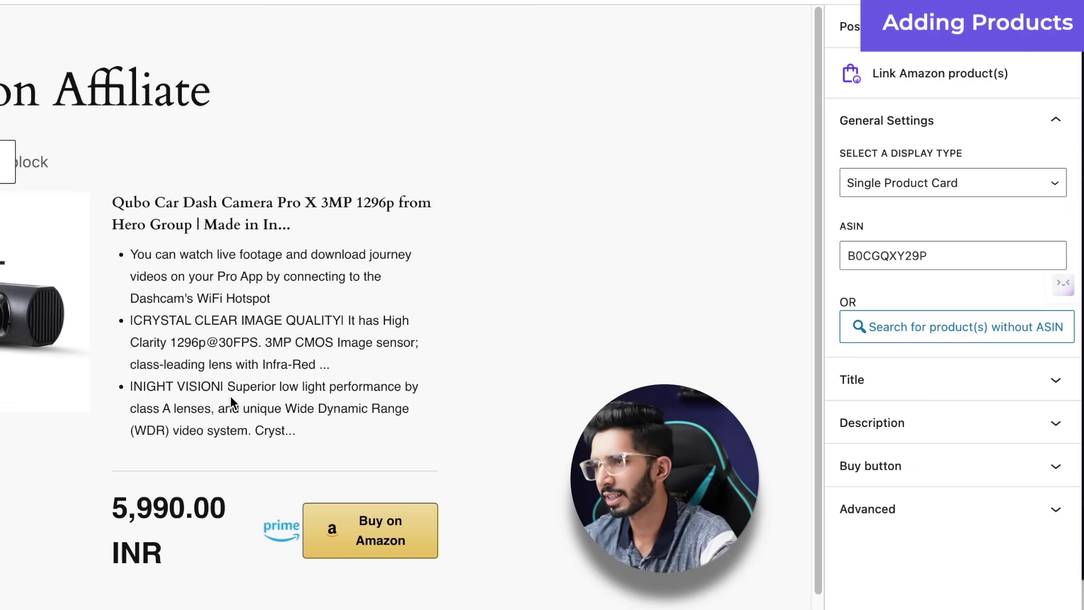
Step: Add an H2 heading 'Single Product' in the empty paragraph above the Qubo dash camera card
{"action": "left_click", "coordinate": [866, 510]}
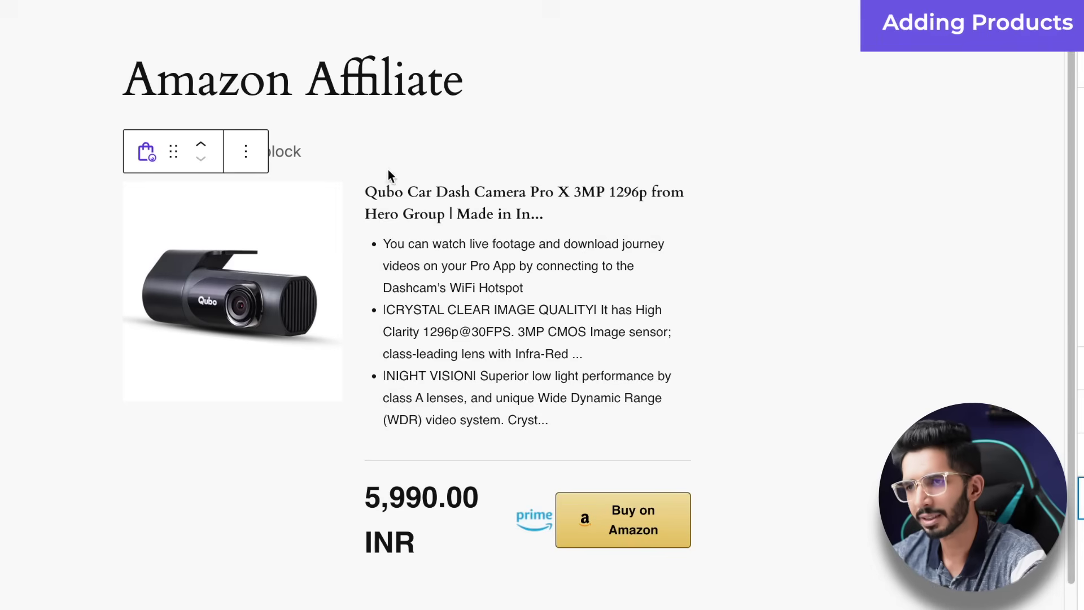
{"action": "left_click", "coordinate": [387, 152]}
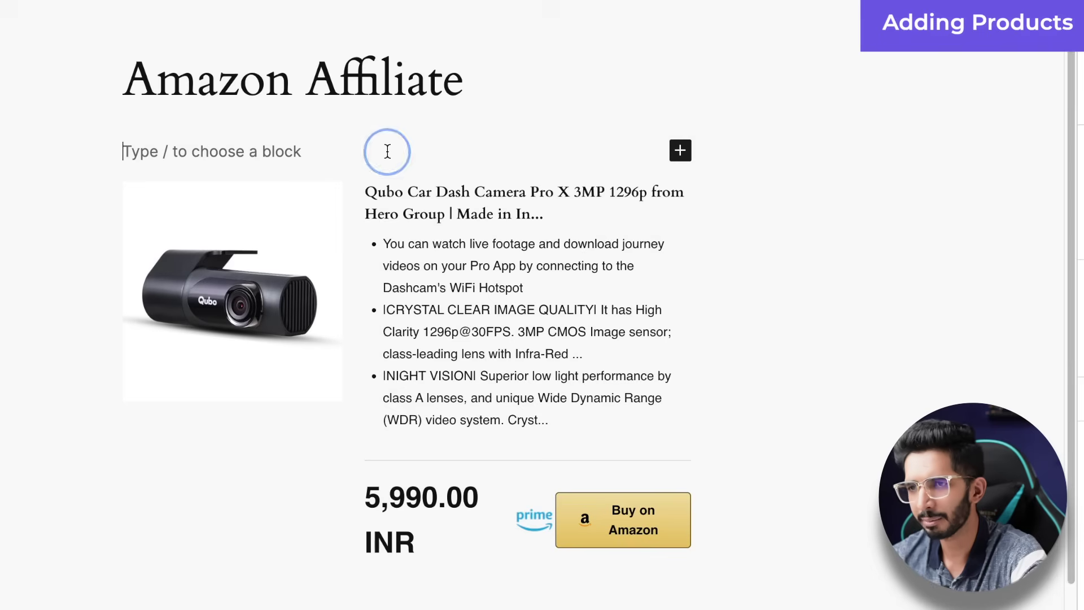
{"action": "type", "text": "# Sign"}
{"action": "key", "text": "BackSpace"}
{"action": "key", "text": "BackSpace"}
{"action": "type", "text": "ngle Product -"}
{"action": "key", "text": "BackSpace"}
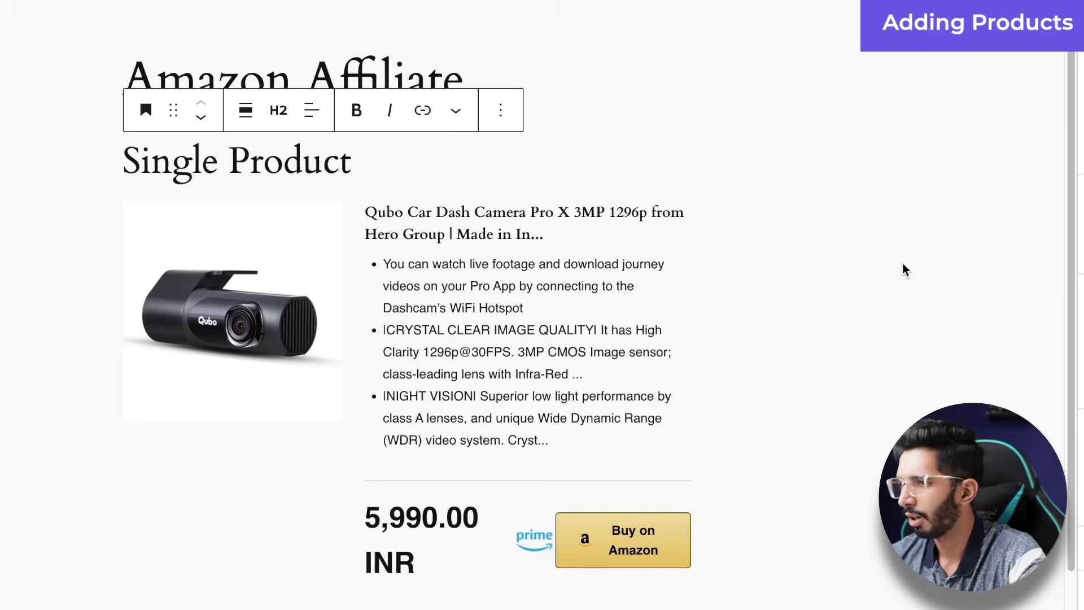
{"action": "left_click", "coordinate": [760, 388]}
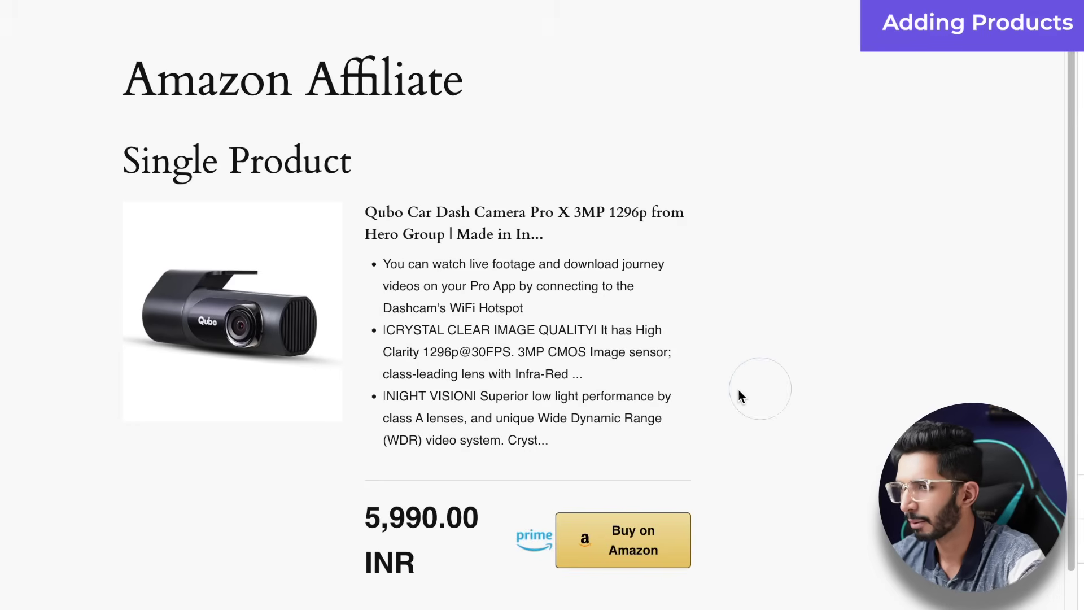
Step: Enable the buy button override and set the card's button text to 'Buy Now'
{"action": "left_click", "coordinate": [872, 474]}
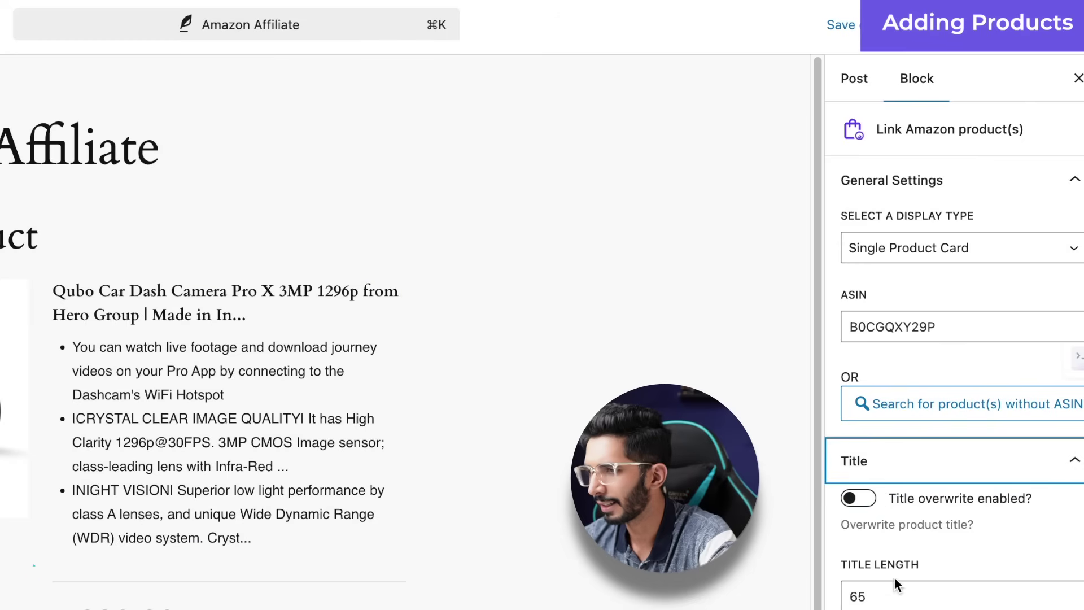
{"action": "scroll", "coordinate": [893, 577], "scroll_direction": "down", "scroll_amount": 7}
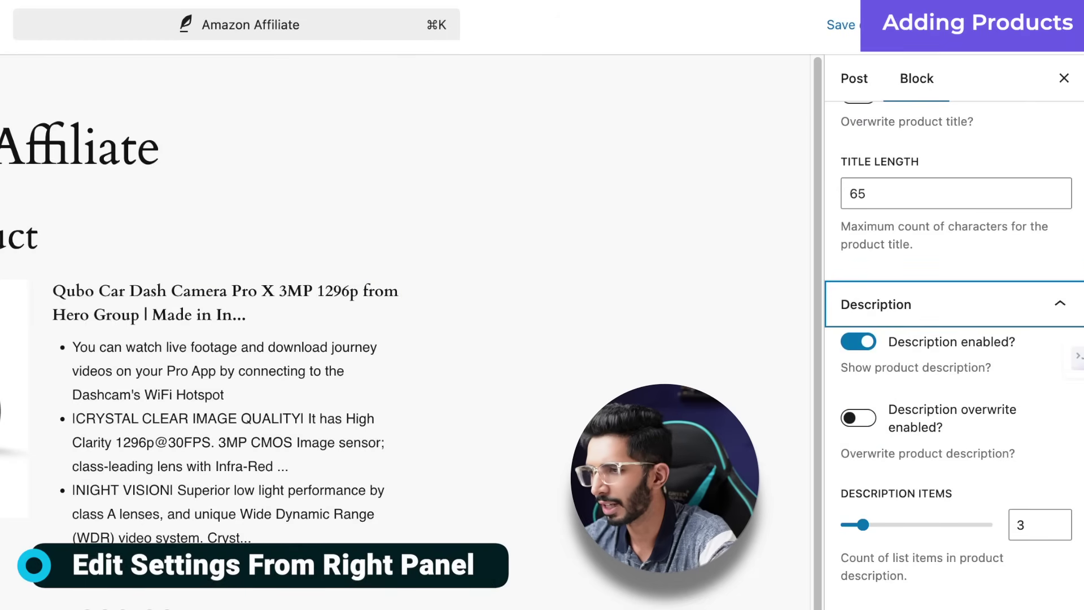
{"action": "scroll", "coordinate": [954, 361], "scroll_direction": "down", "scroll_amount": 1}
{"action": "left_click", "coordinate": [847, 492]}
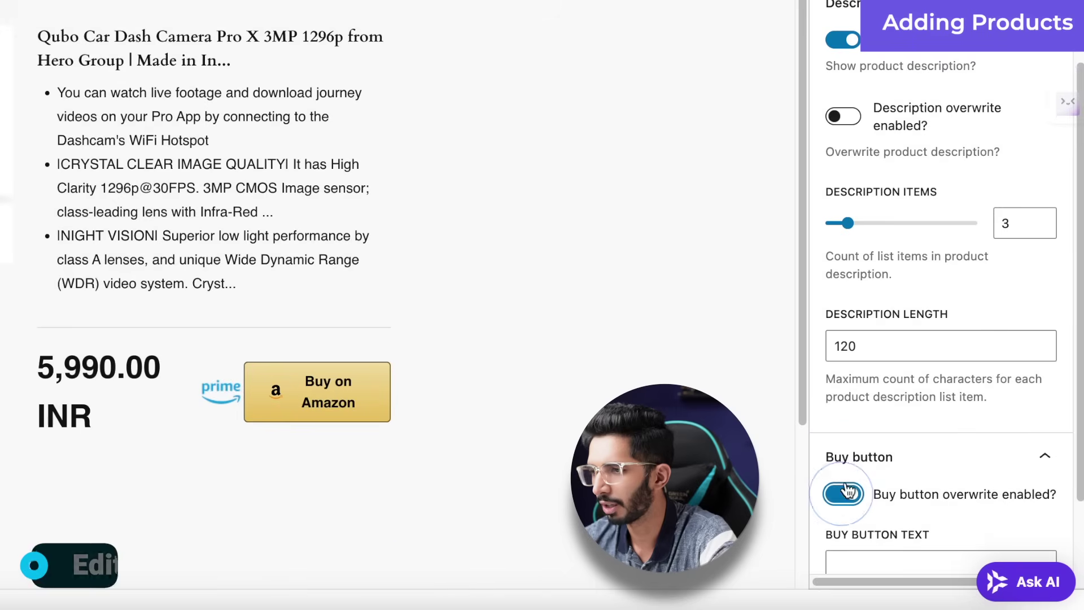
{"action": "scroll", "coordinate": [891, 431], "scroll_direction": "down", "scroll_amount": 2}
{"action": "left_click", "coordinate": [872, 443]}
{"action": "type", "text": "Buy On"}
{"action": "type", "text": "w"}
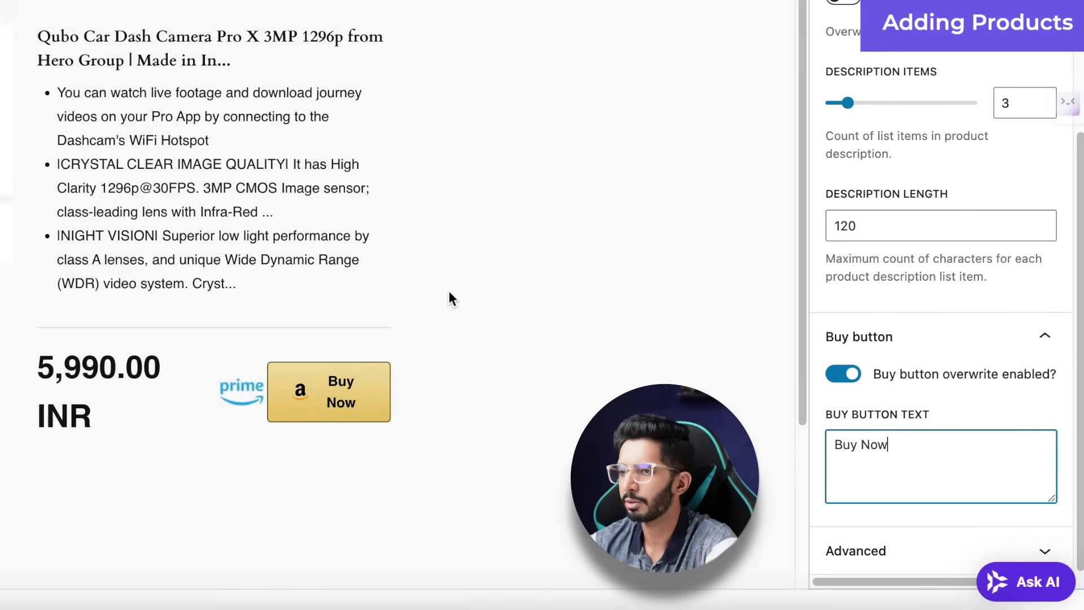
Step: Preview the post in a new browser tab
{"action": "left_click", "coordinate": [902, 0]}
{"action": "left_click", "coordinate": [755, 0]}
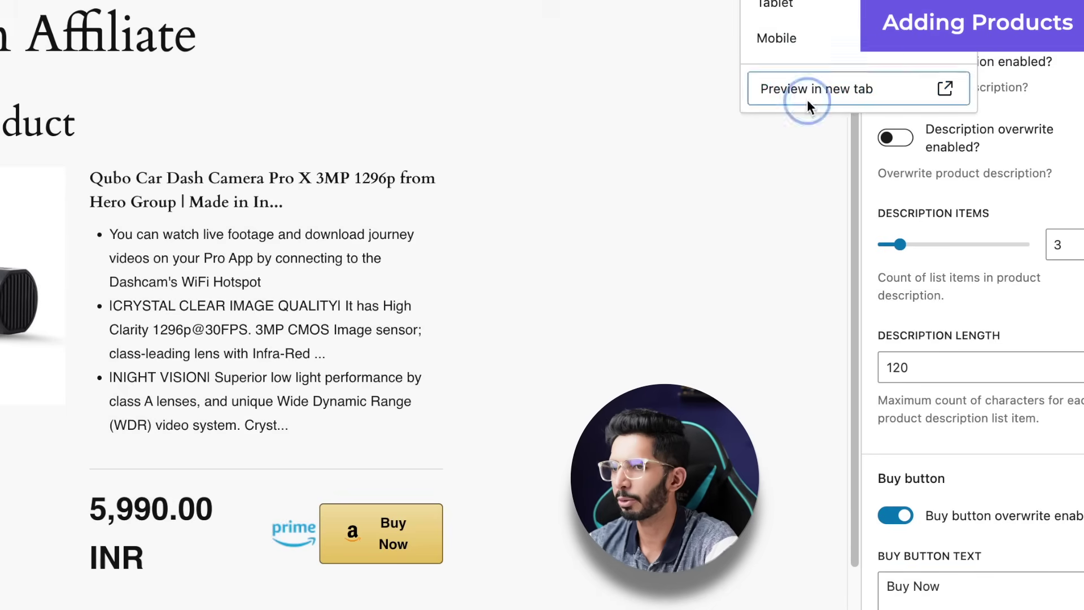
{"action": "left_click", "coordinate": [808, 99]}
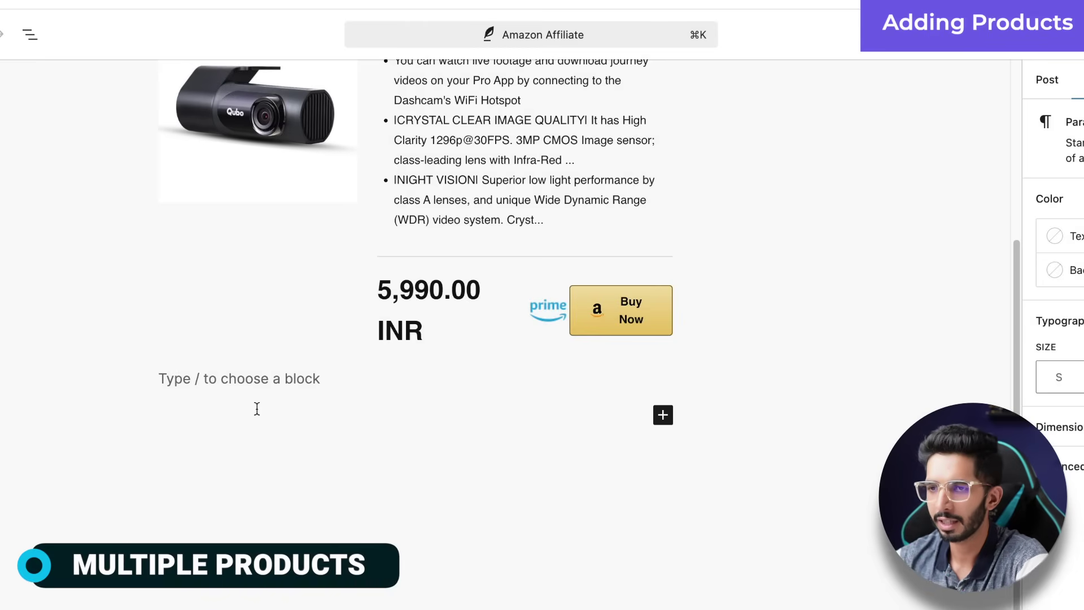
Step: Insert an Amazon Multiple Product List block of 'dash cam' best-sellers using the List with description layout
{"action": "type", "text": "/"}
{"action": "key", "text": "Return"}
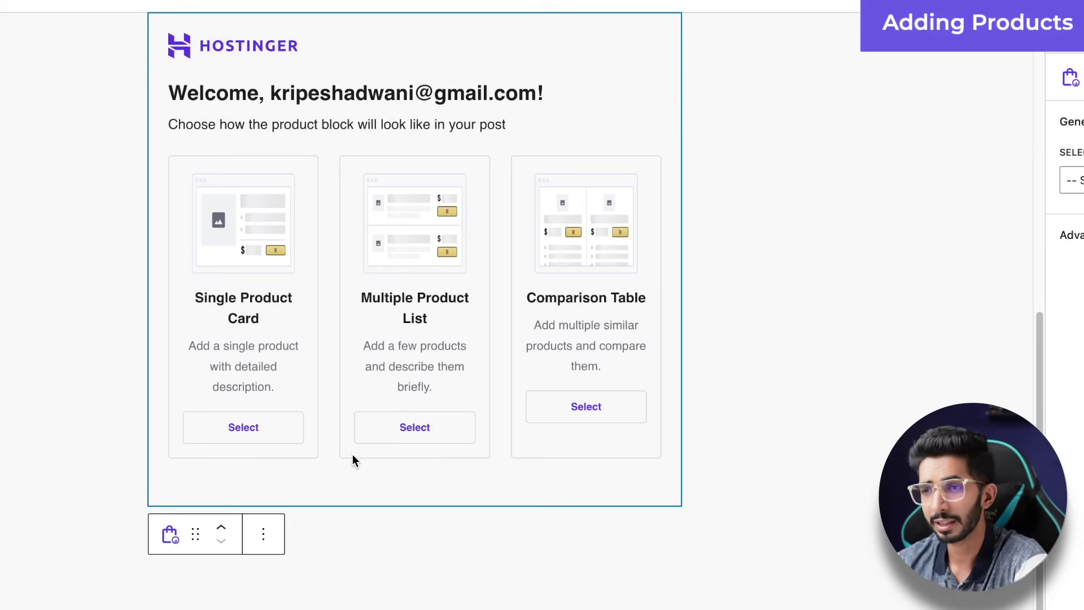
{"action": "left_click", "coordinate": [395, 419]}
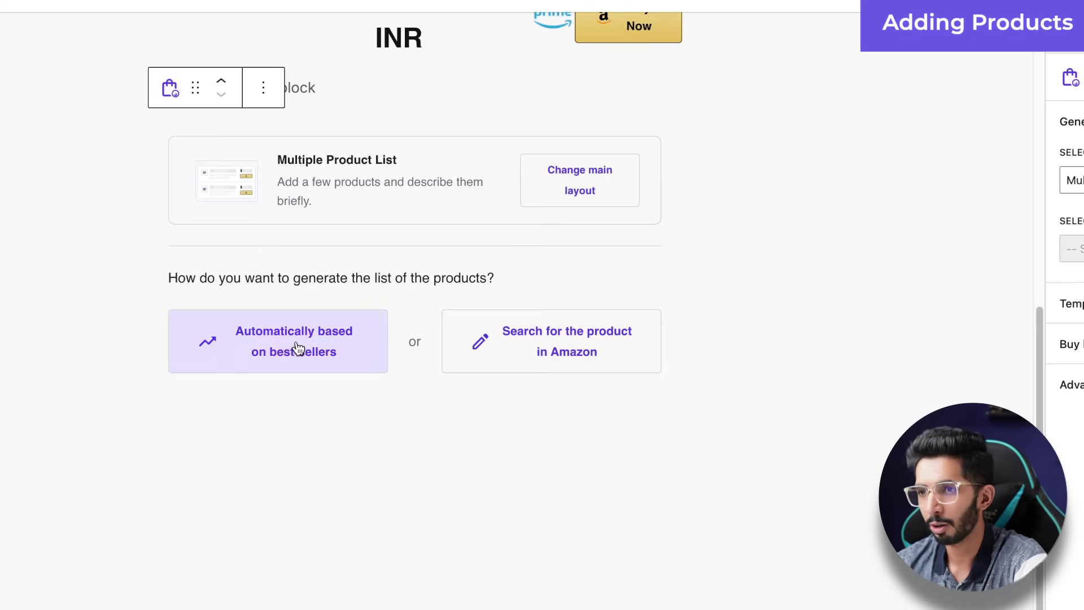
{"action": "left_click", "coordinate": [296, 341]}
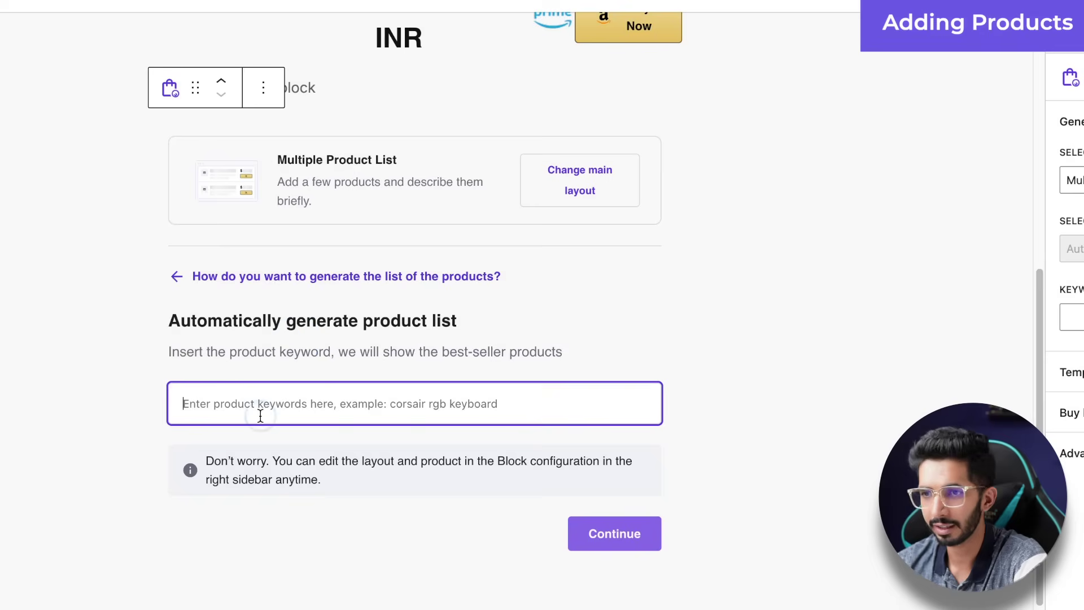
{"action": "type", "text": "dash cam"}
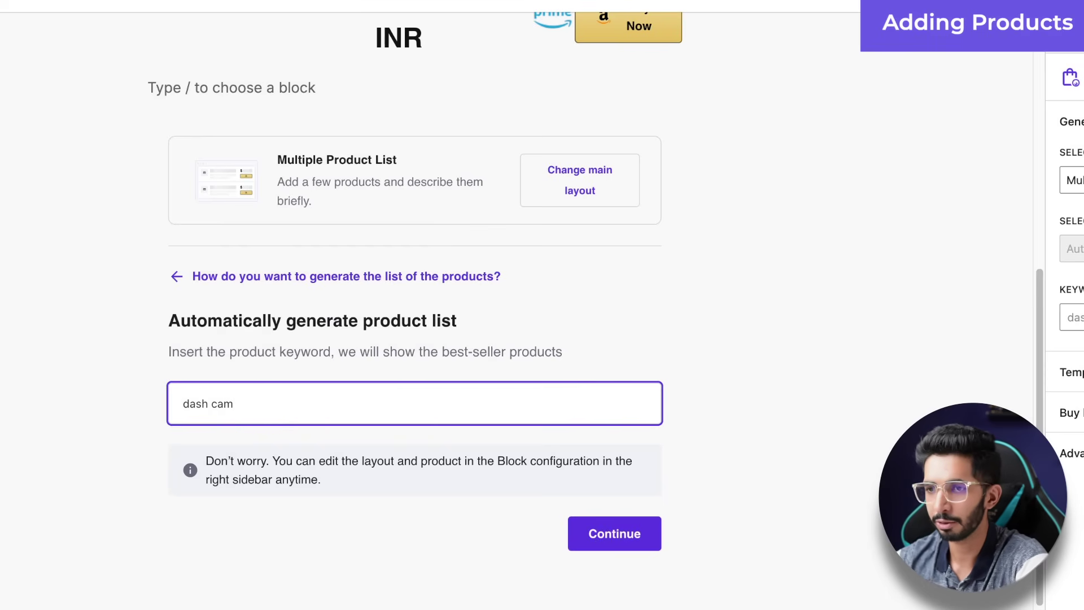
{"action": "scroll", "coordinate": [408, 441], "scroll_direction": "down", "scroll_amount": 5}
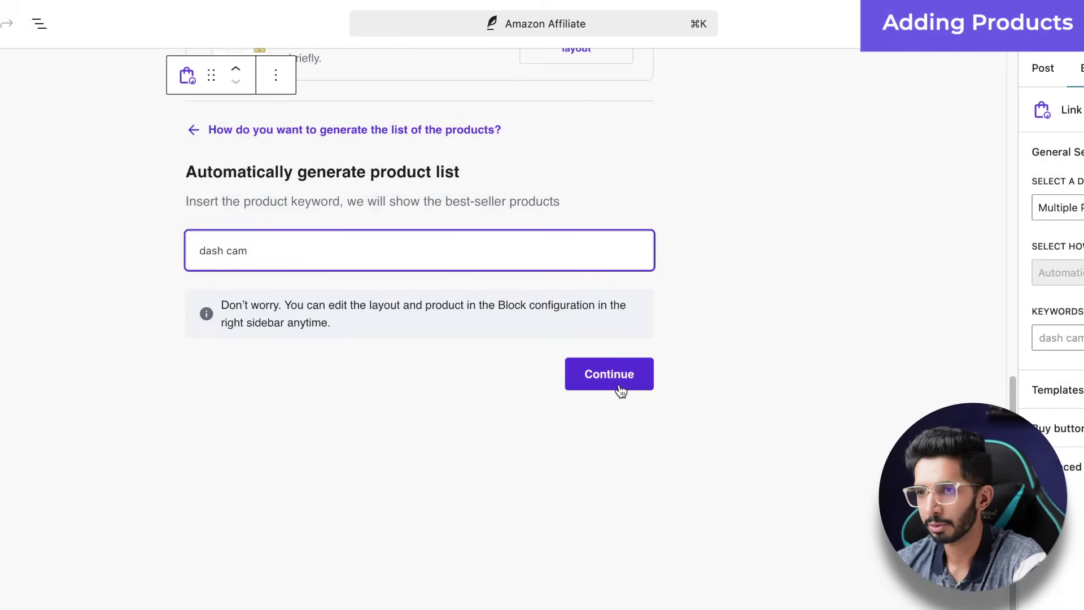
{"action": "left_click", "coordinate": [620, 387]}
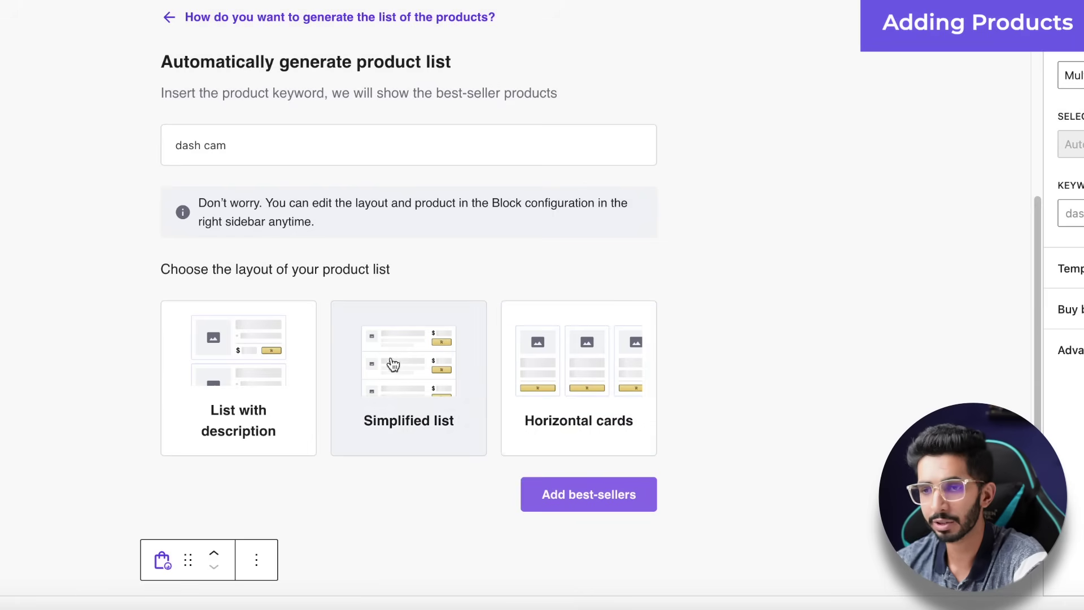
{"action": "left_click", "coordinate": [222, 388]}
Step: Add the dash cam best-sellers, review Qubo, NEXDIGITRON ACE 2 and 70mai A500S, then select the block
{"action": "left_click", "coordinate": [534, 500]}
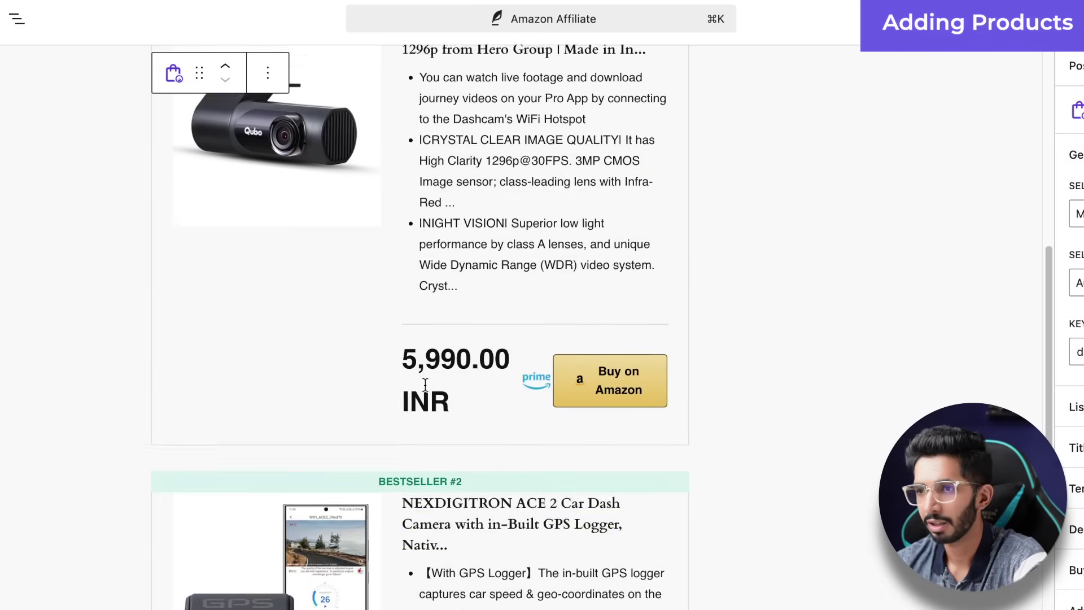
{"action": "scroll", "coordinate": [424, 384], "scroll_direction": "down", "scroll_amount": 19}
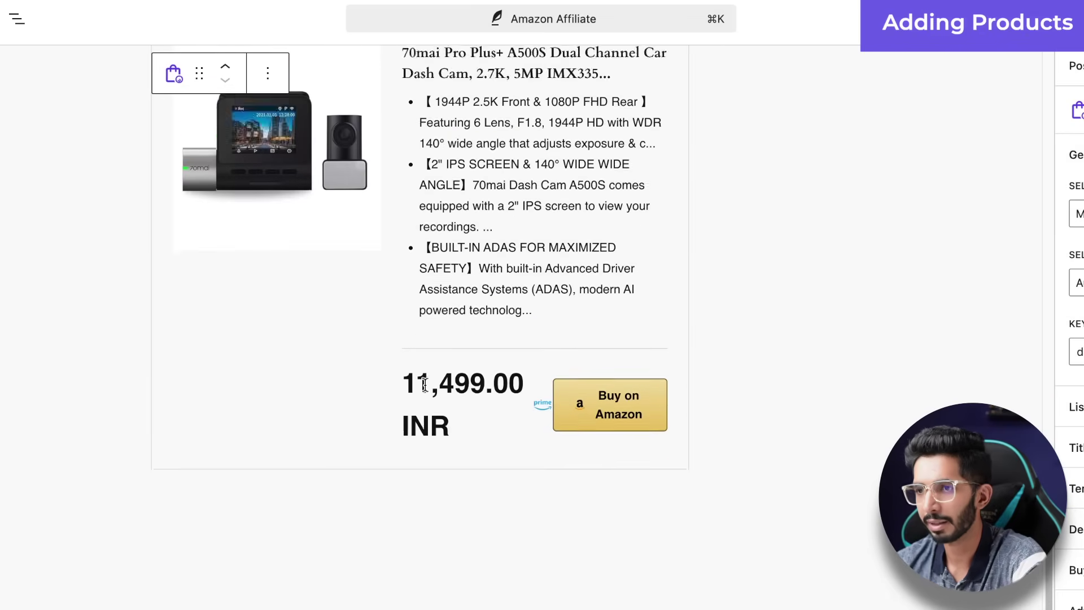
{"action": "scroll", "coordinate": [425, 384], "scroll_direction": "up", "scroll_amount": 15}
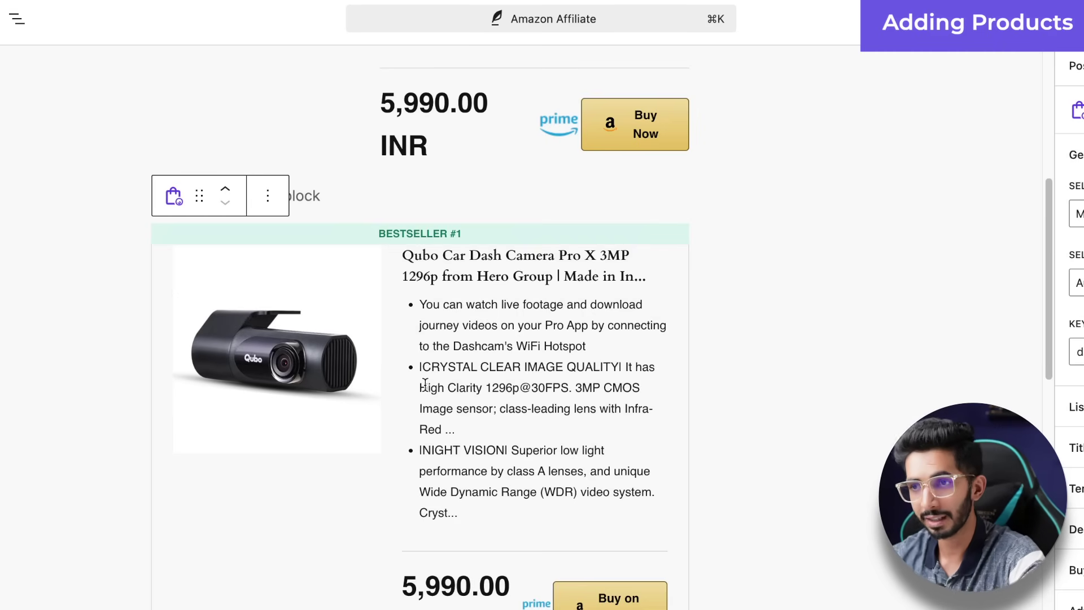
{"action": "scroll", "coordinate": [418, 249], "scroll_direction": "down", "scroll_amount": 5}
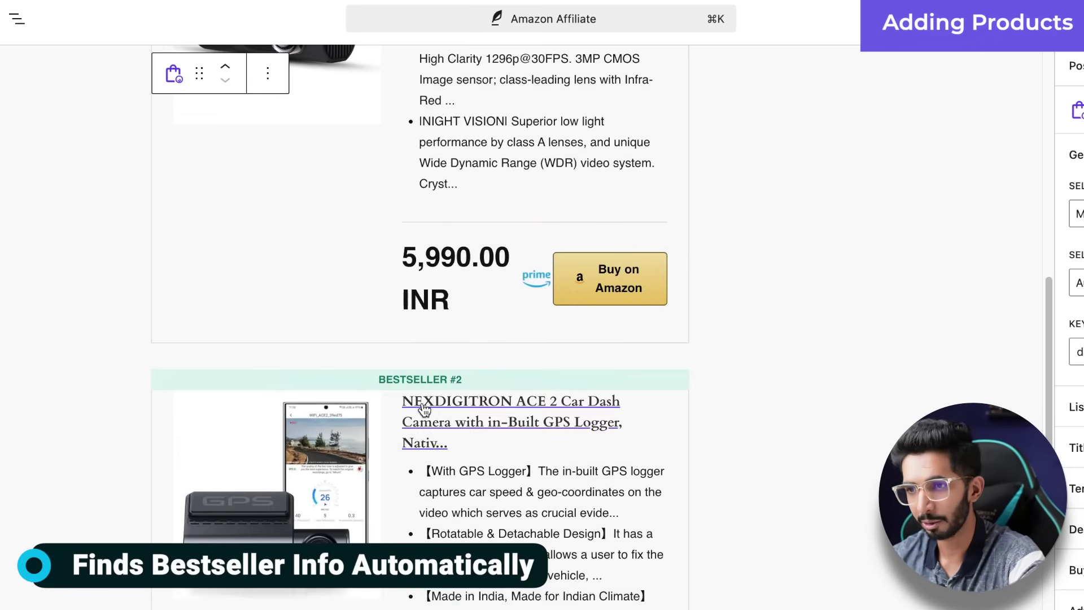
{"action": "scroll", "coordinate": [424, 407], "scroll_direction": "down", "scroll_amount": 8}
{"action": "scroll", "coordinate": [428, 391], "scroll_direction": "down", "scroll_amount": 7}
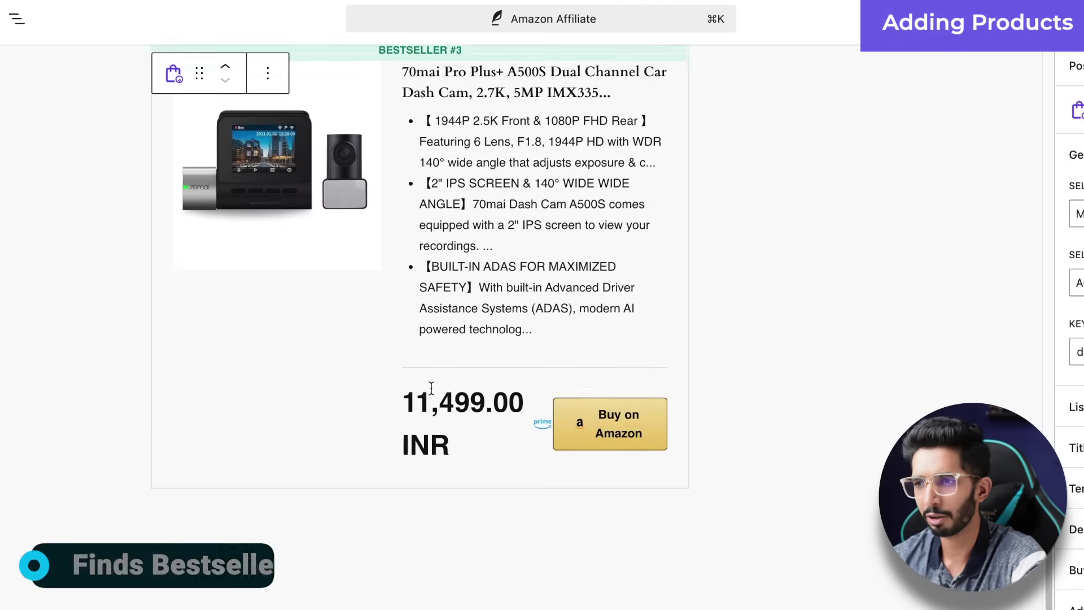
{"action": "scroll", "coordinate": [431, 388], "scroll_direction": "up", "scroll_amount": 20}
{"action": "left_click", "coordinate": [465, 393]}
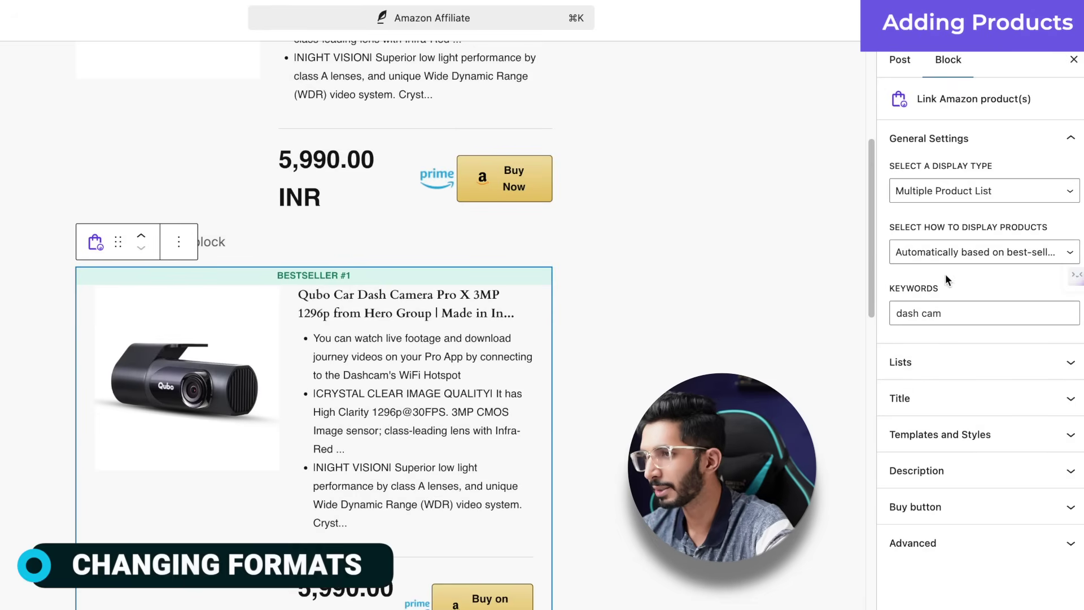
Step: Keep automatic best-sellers and Multiple Product List, and set the Lists layout to Simplified list
{"action": "left_click", "coordinate": [948, 252]}
{"action": "left_click", "coordinate": [945, 245]}
{"action": "left_click", "coordinate": [960, 198]}
{"action": "left_click", "coordinate": [959, 192]}
{"action": "left_click", "coordinate": [962, 364]}
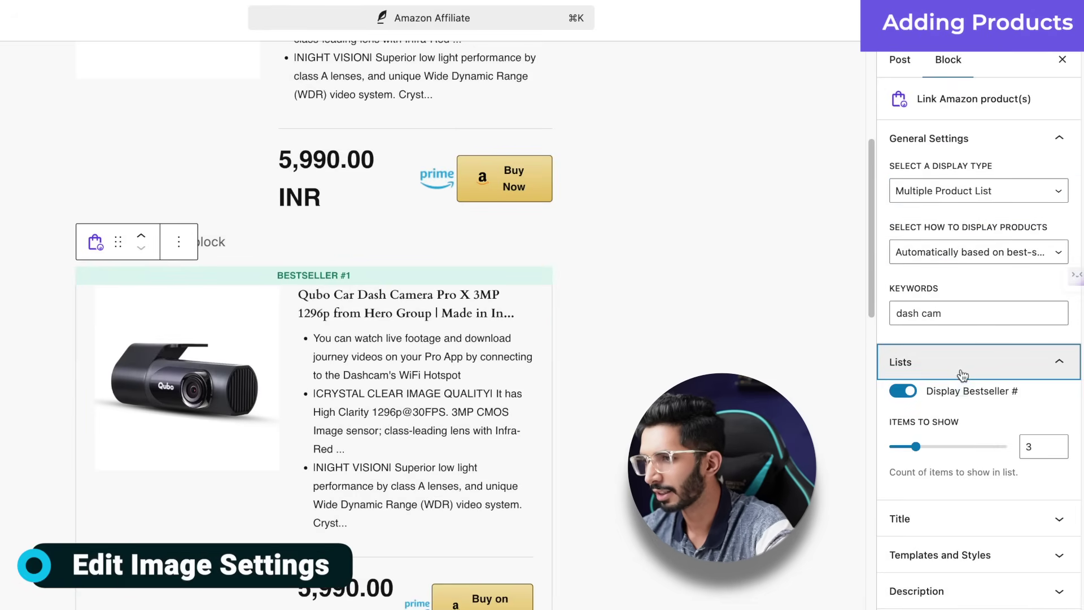
{"action": "scroll", "coordinate": [946, 402], "scroll_direction": "down", "scroll_amount": 1}
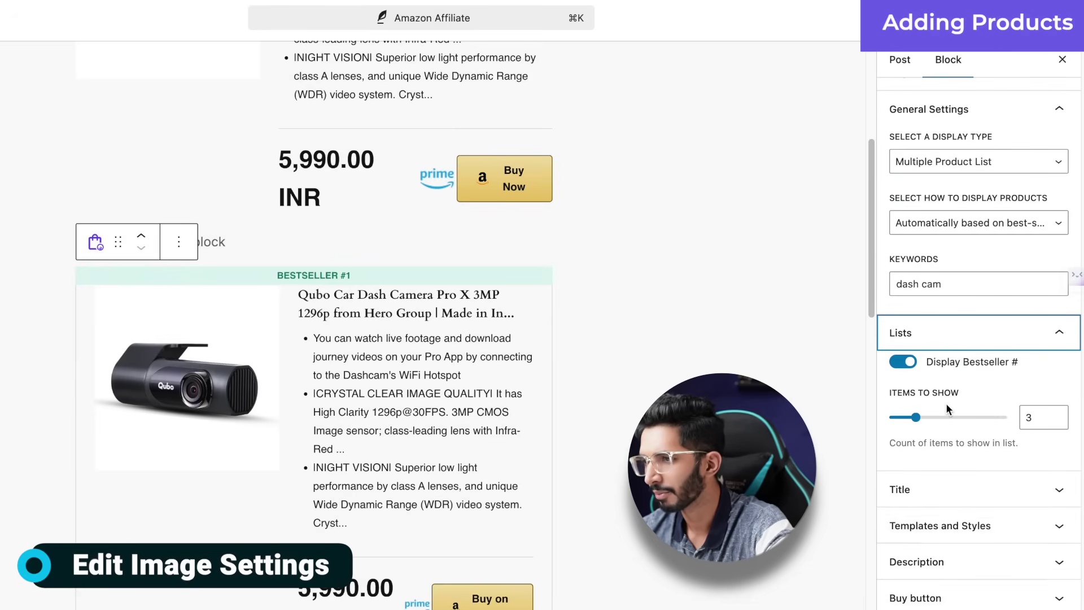
{"action": "left_click", "coordinate": [946, 519]}
{"action": "scroll", "coordinate": [946, 508], "scroll_direction": "down", "scroll_amount": 2}
{"action": "left_click", "coordinate": [941, 514]}
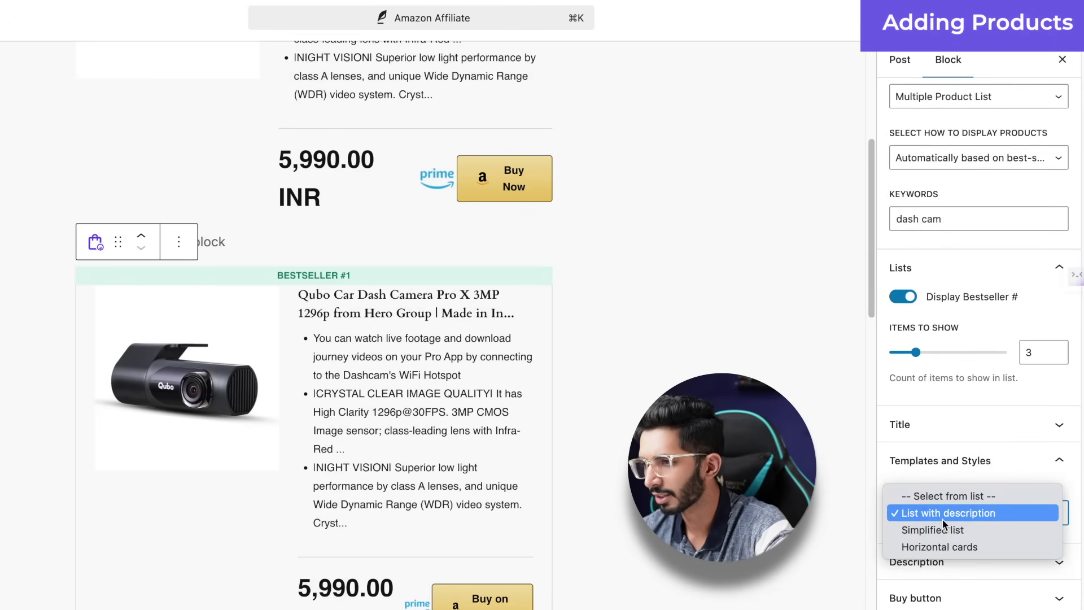
{"action": "left_click", "coordinate": [940, 530]}
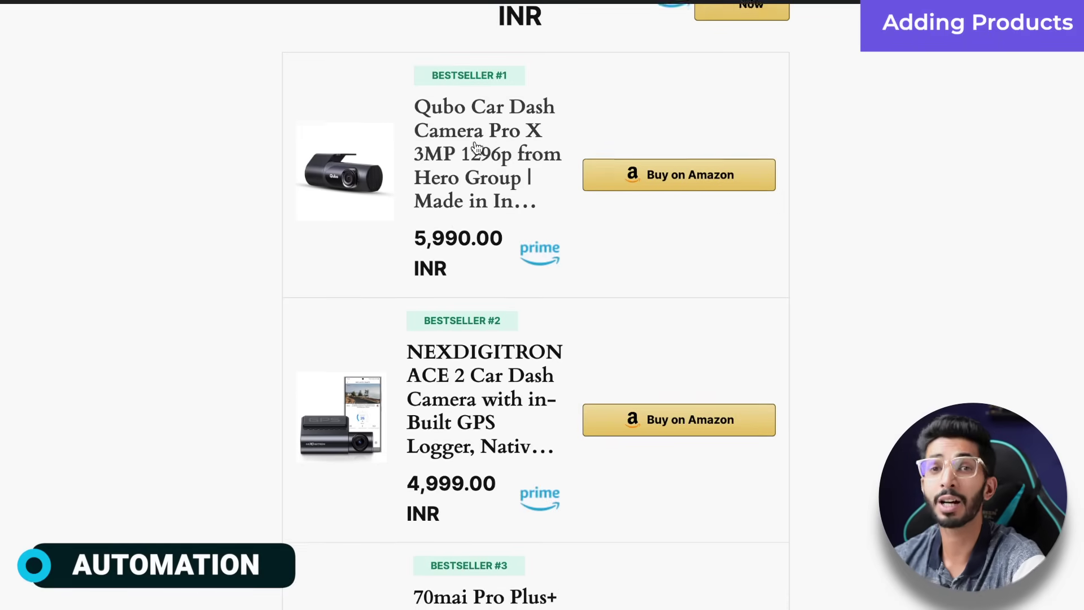
{"action": "scroll", "coordinate": [476, 146], "scroll_direction": "down", "scroll_amount": 1}
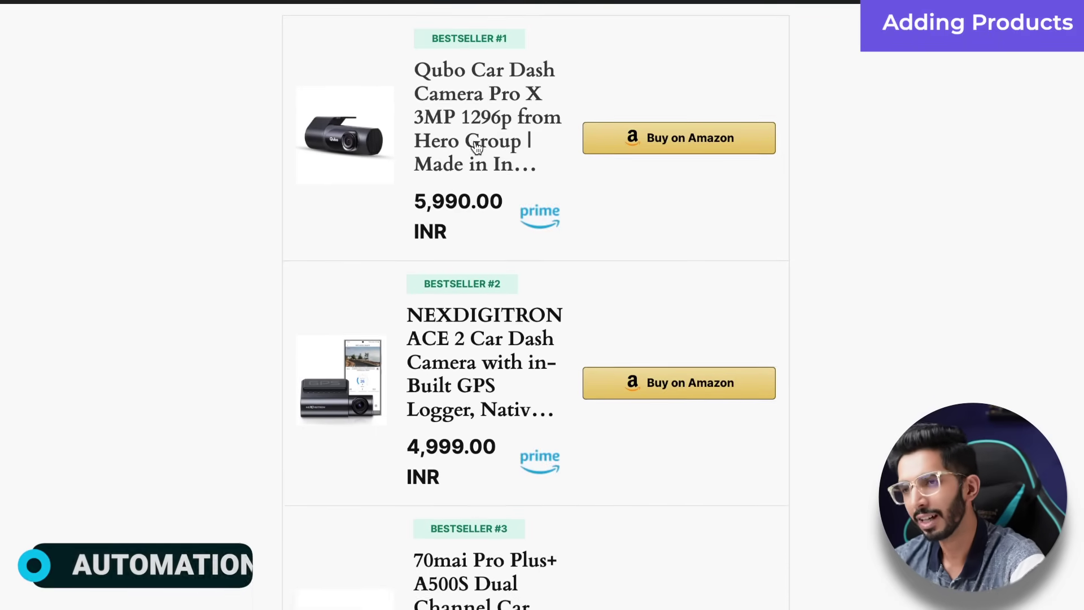
{"action": "scroll", "coordinate": [476, 146], "scroll_direction": "down", "scroll_amount": 1}
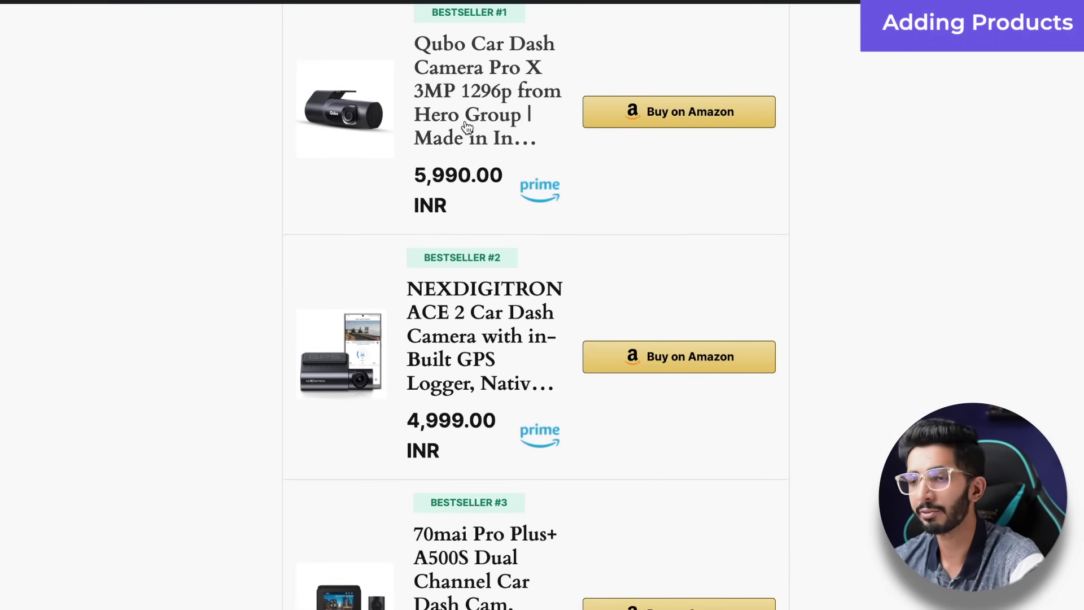
{"action": "scroll", "coordinate": [399, 295], "scroll_direction": "down", "scroll_amount": 5}
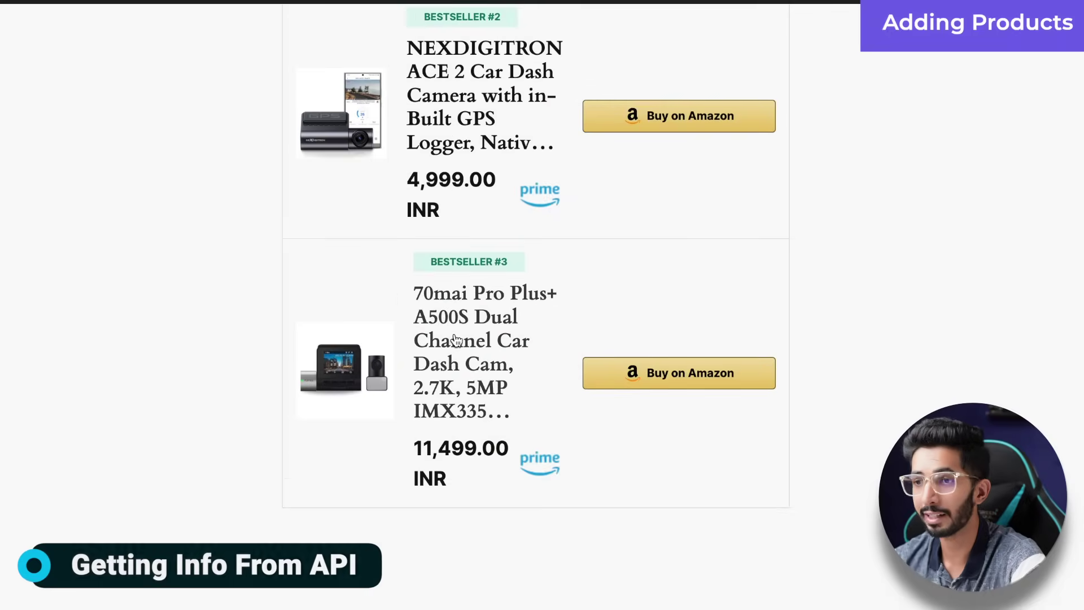
{"action": "scroll", "coordinate": [456, 339], "scroll_direction": "up", "scroll_amount": 4}
{"action": "scroll", "coordinate": [456, 340], "scroll_direction": "down", "scroll_amount": 3}
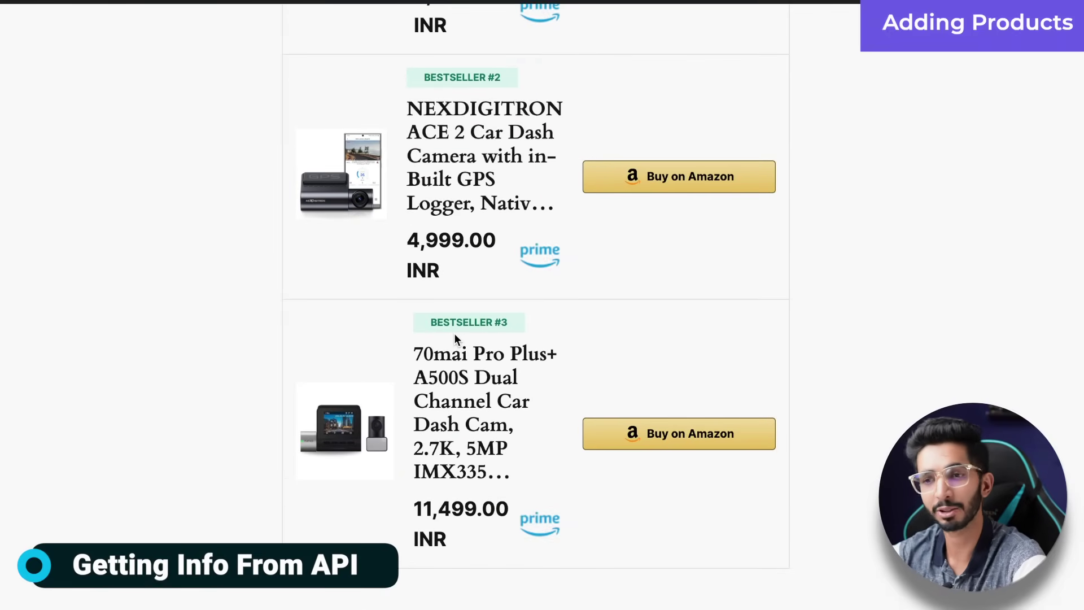
{"action": "scroll", "coordinate": [455, 335], "scroll_direction": "up", "scroll_amount": 1}
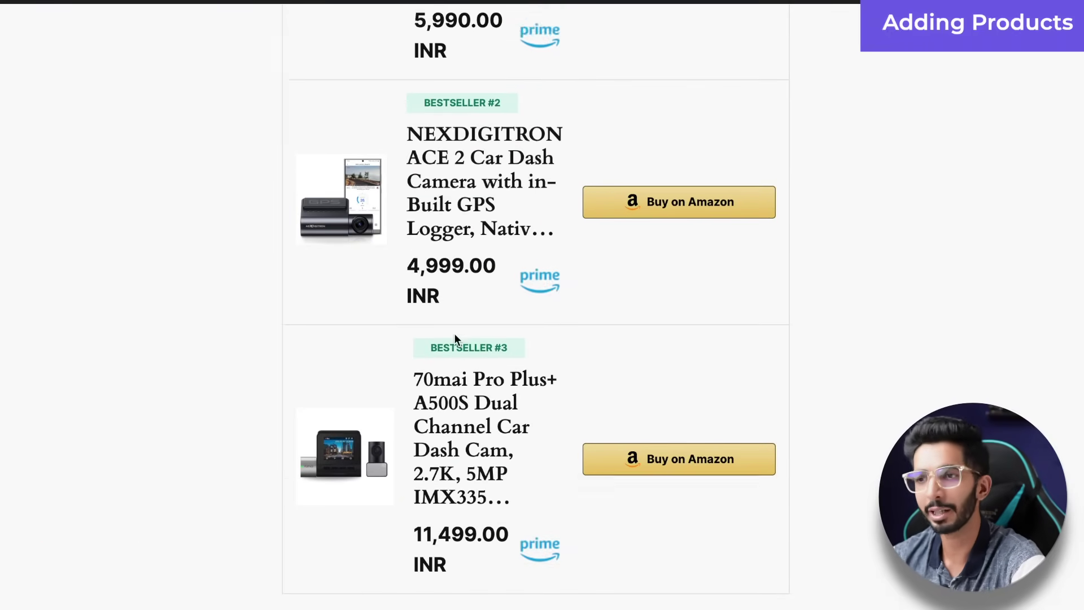
{"action": "scroll", "coordinate": [455, 338], "scroll_direction": "up", "scroll_amount": 3}
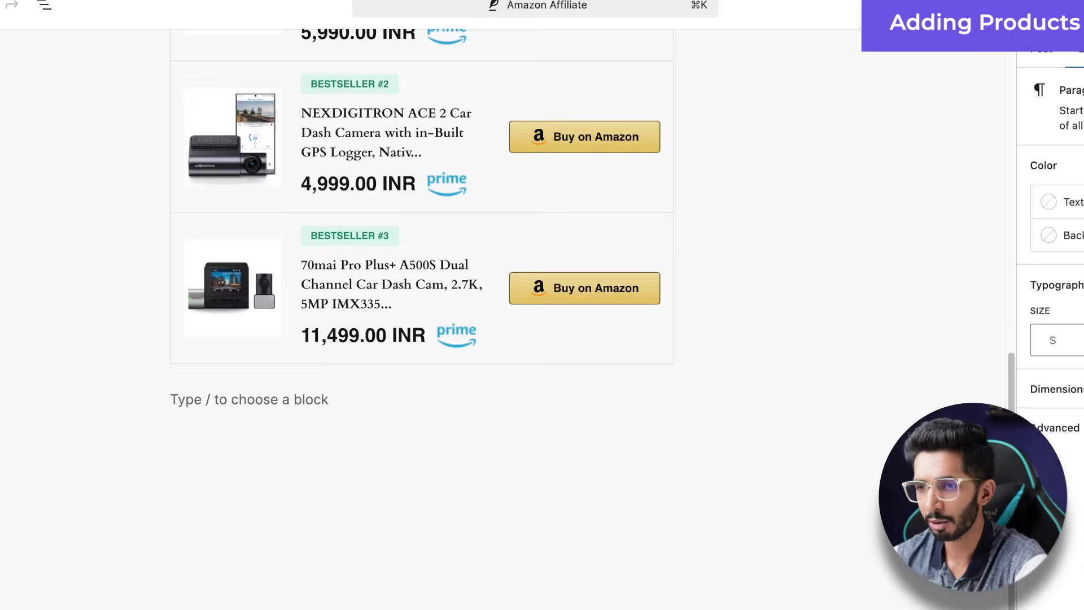
Step: Insert a third Amazon product block as a Comparison Table and begin a new table configuration
{"action": "type", "text": "/"}
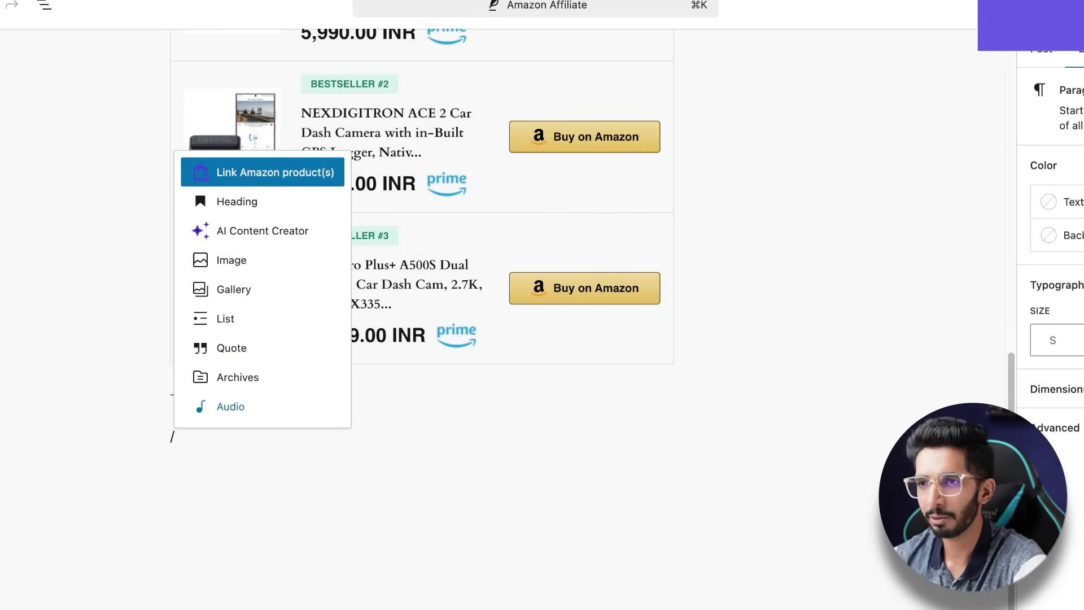
{"action": "key", "text": "Return"}
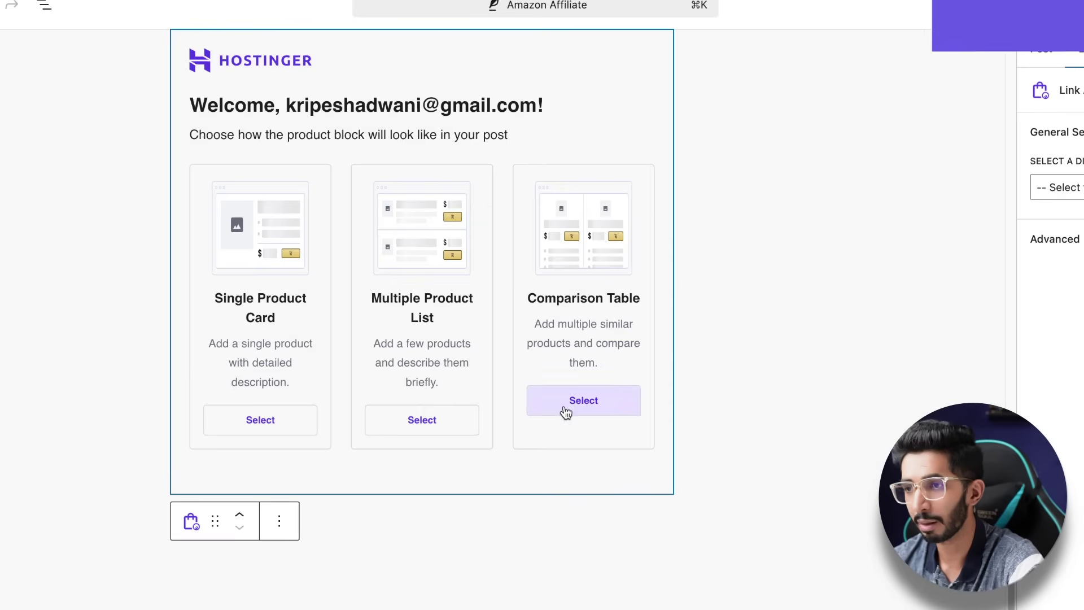
{"action": "left_click", "coordinate": [565, 404]}
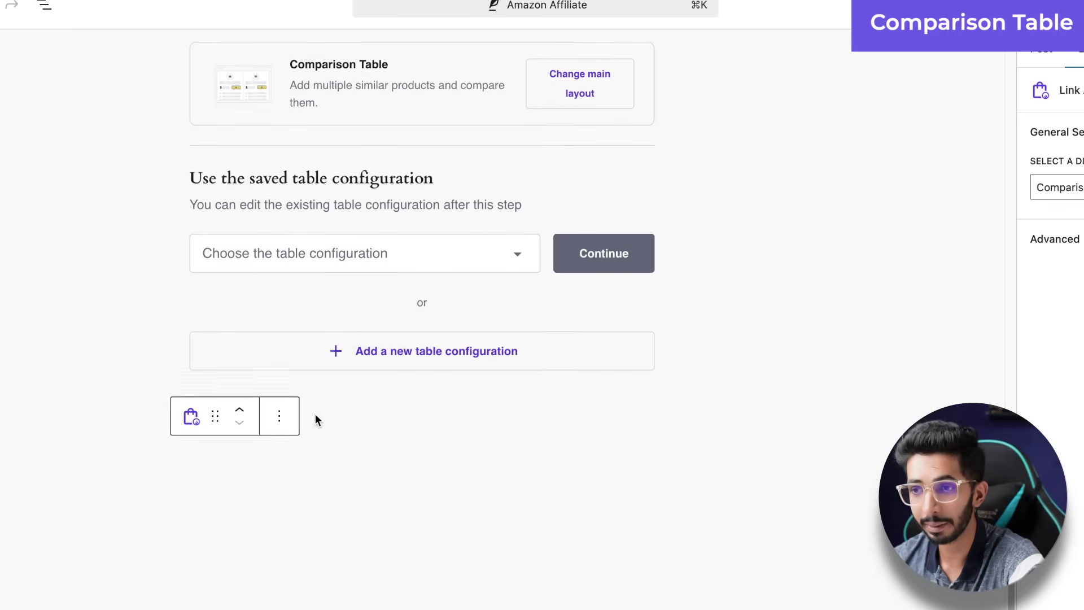
{"action": "left_click", "coordinate": [398, 366]}
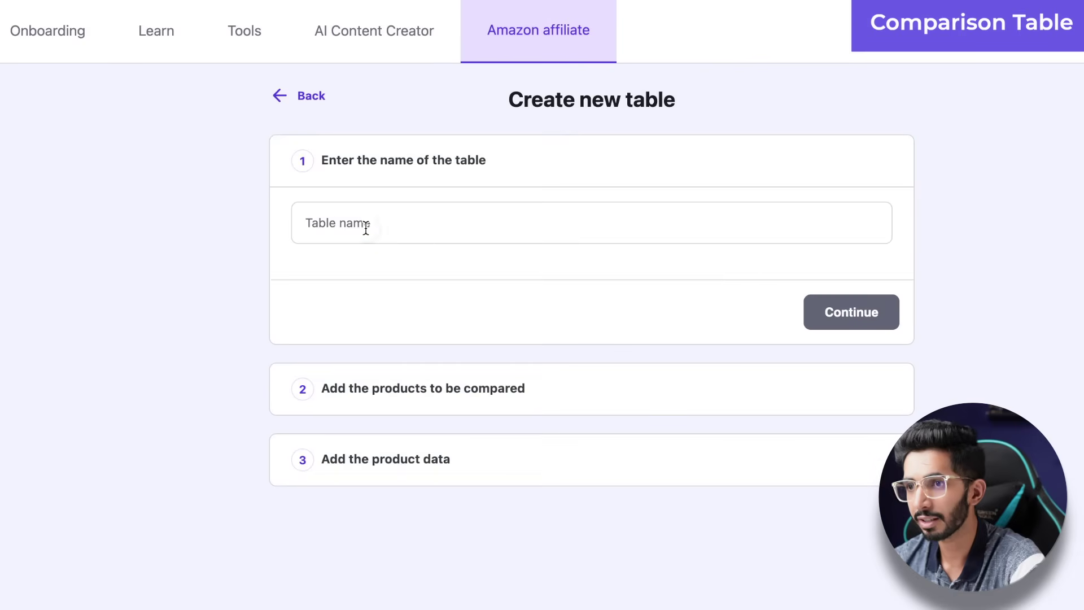
{"action": "left_click", "coordinate": [366, 228]}
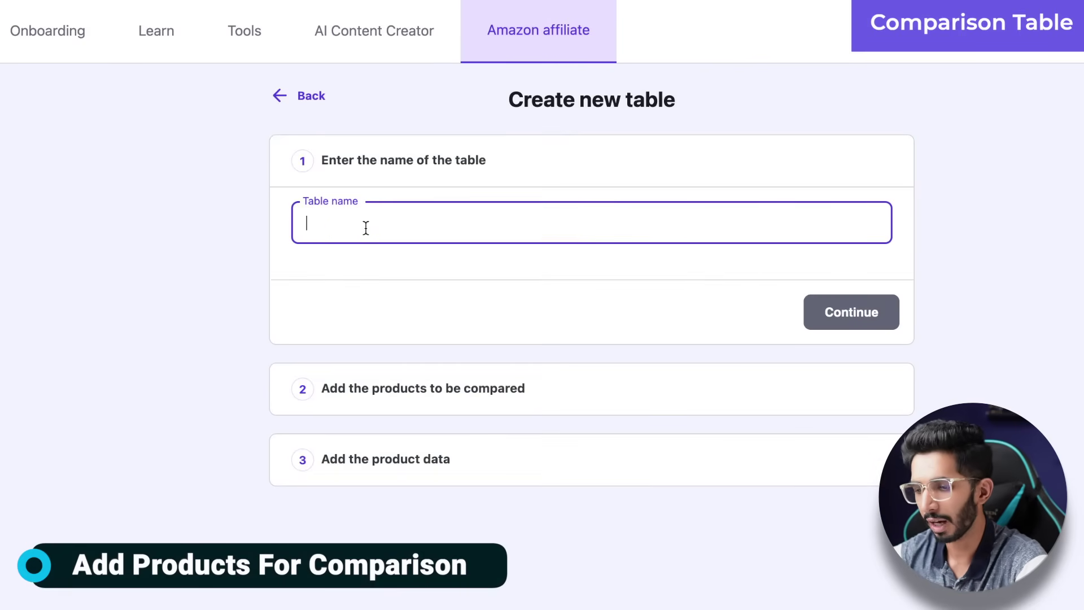
Step: Name the table 'Dash Cam 2024' and add Qubo Pro X, NEXDIGITRON ACE 2 and 70mai M200 from a 'Dash Cam' search
{"action": "type", "text": "Dash "}
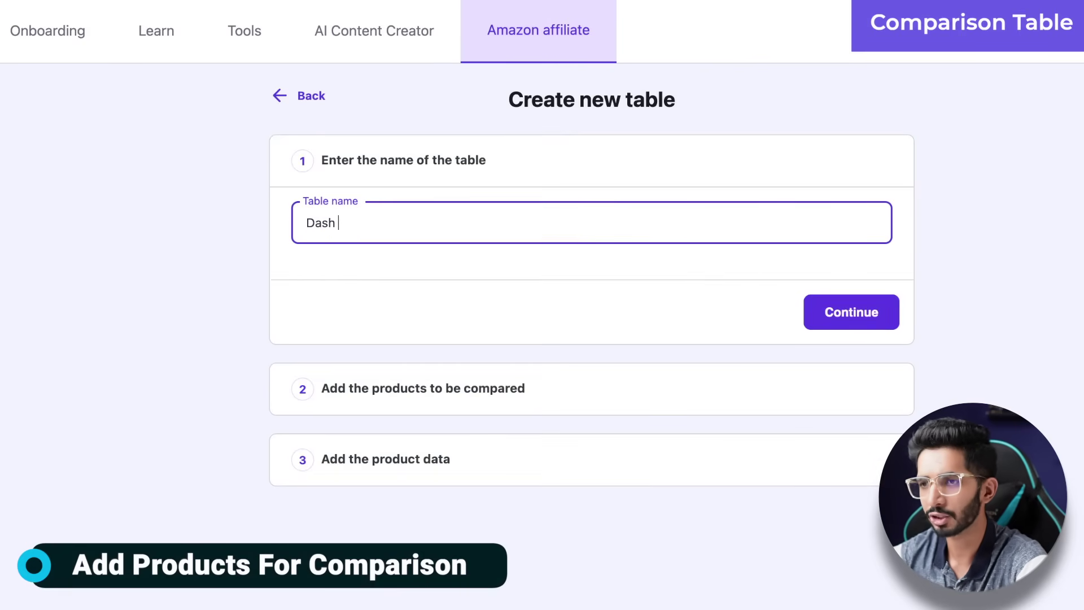
{"action": "type", "text": "Cam 2024"}
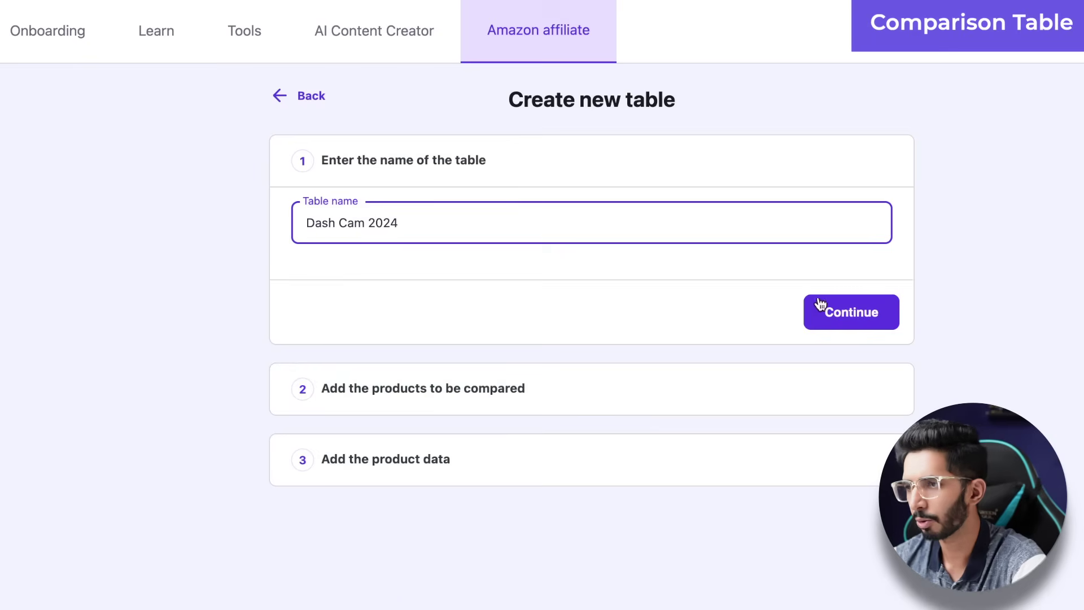
{"action": "left_click", "coordinate": [820, 304]}
{"action": "left_click", "coordinate": [702, 327]}
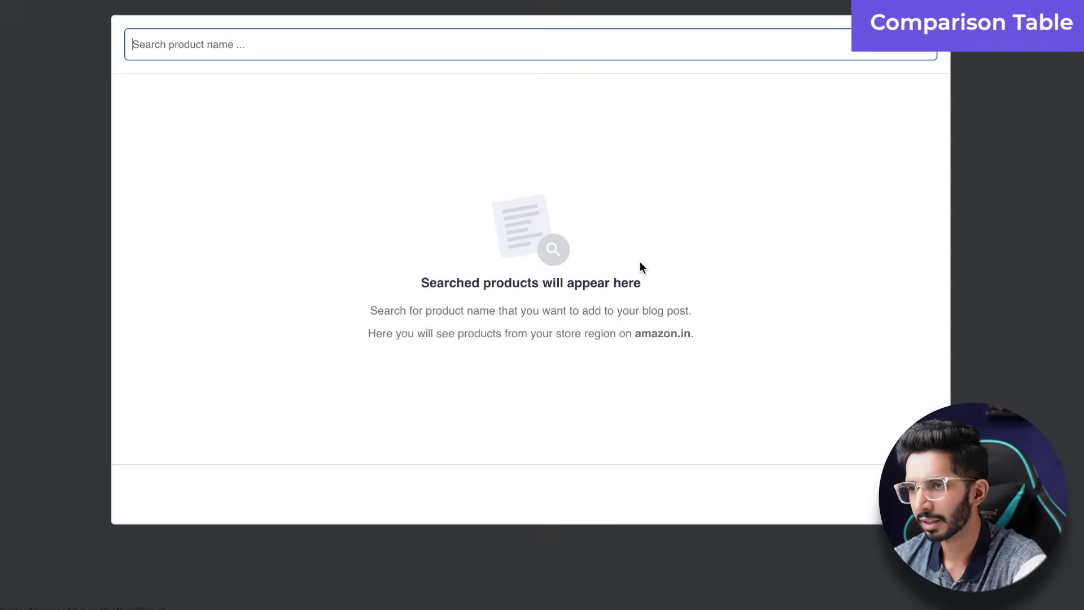
{"action": "type", "text": "Dash C"}
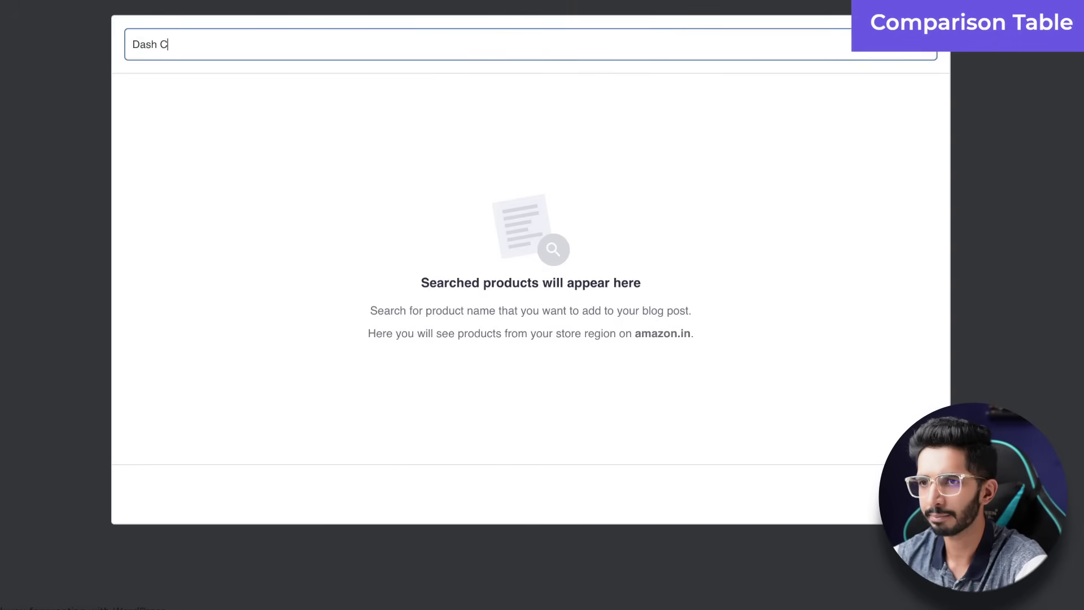
{"action": "type", "text": "am"}
{"action": "key", "text": "Return"}
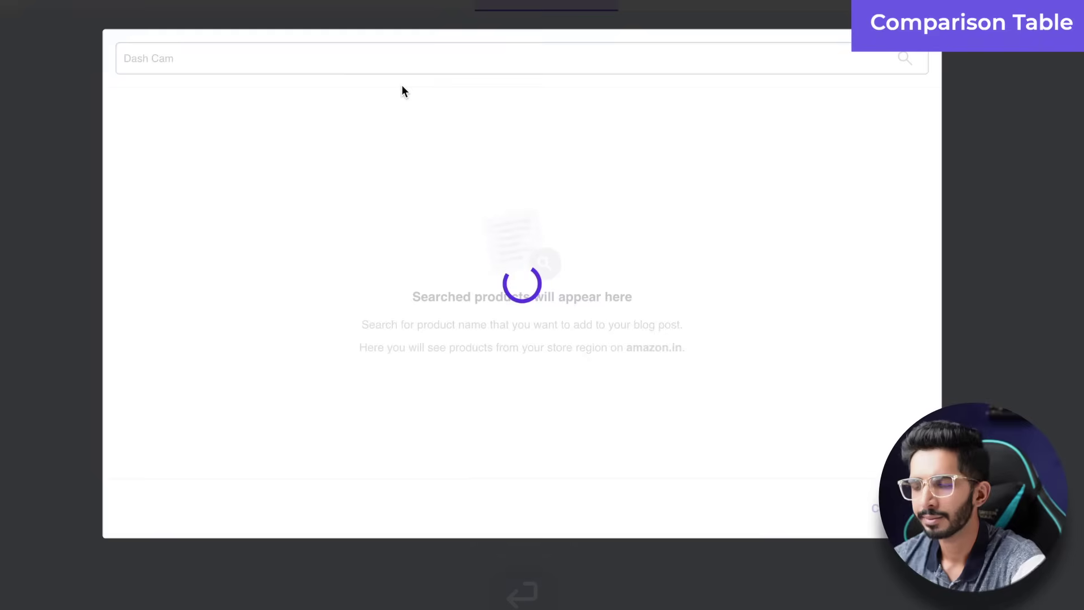
{"action": "left_click", "coordinate": [308, 119]}
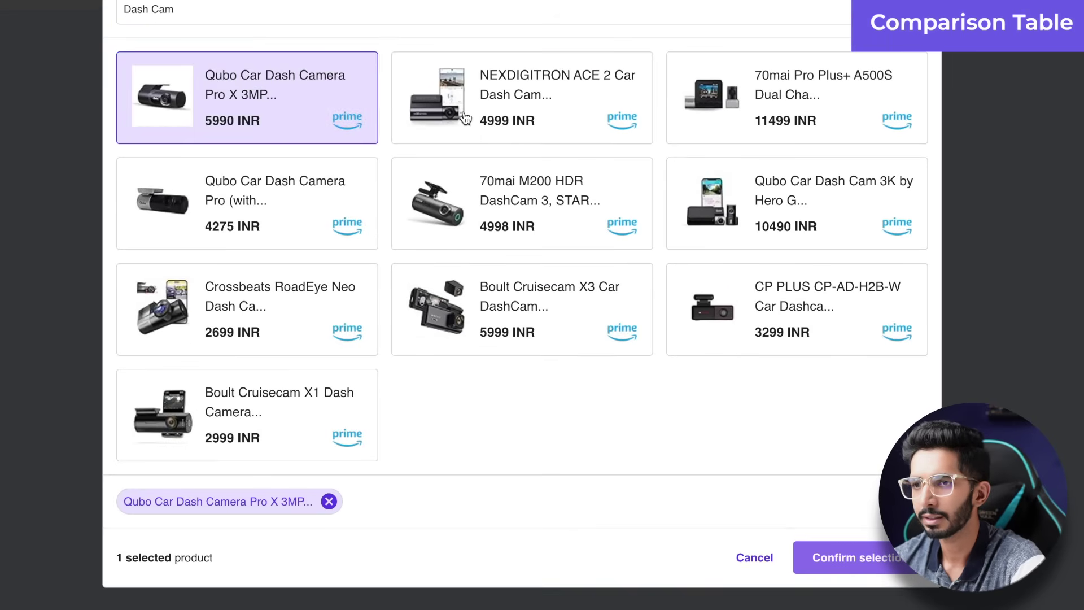
{"action": "left_click", "coordinate": [475, 116]}
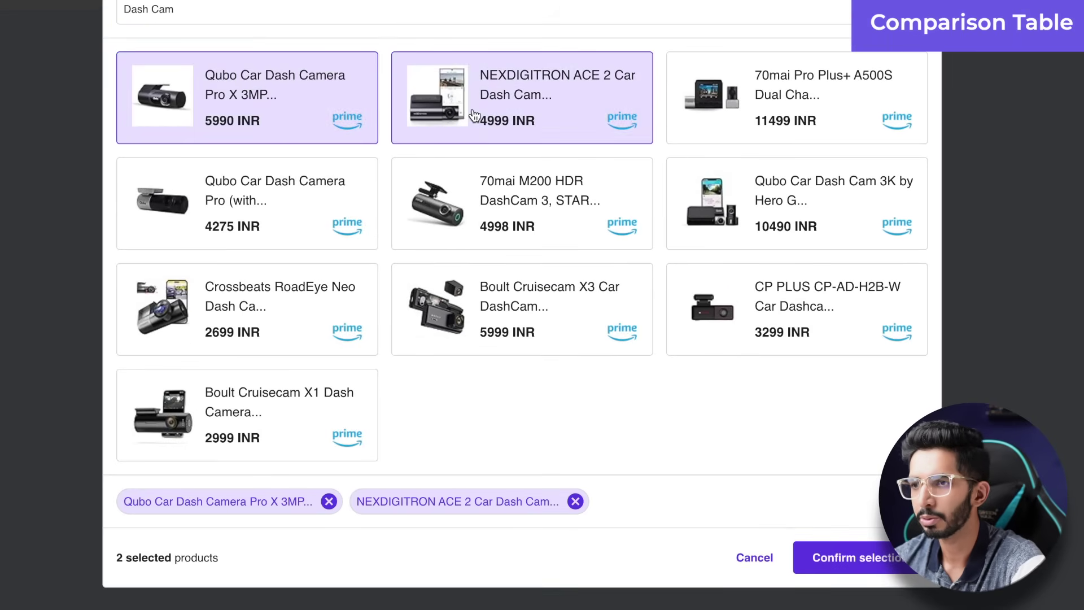
{"action": "left_click", "coordinate": [553, 203]}
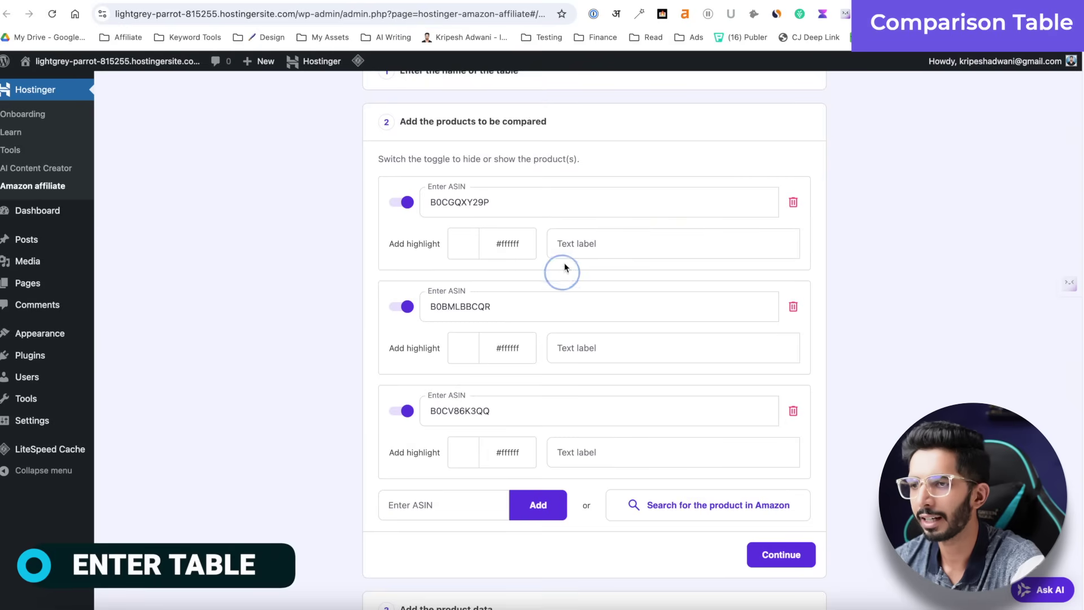
Step: Label the three dash cams Best Value For Money, Best Camera and Affordable, then continue to product data
{"action": "left_click", "coordinate": [565, 249]}
{"action": "type", "text": "Best av"}
{"action": "key", "text": "BackSpace"}
{"action": "key", "text": "BackSpace"}
{"action": "type", "text": "Value F"}
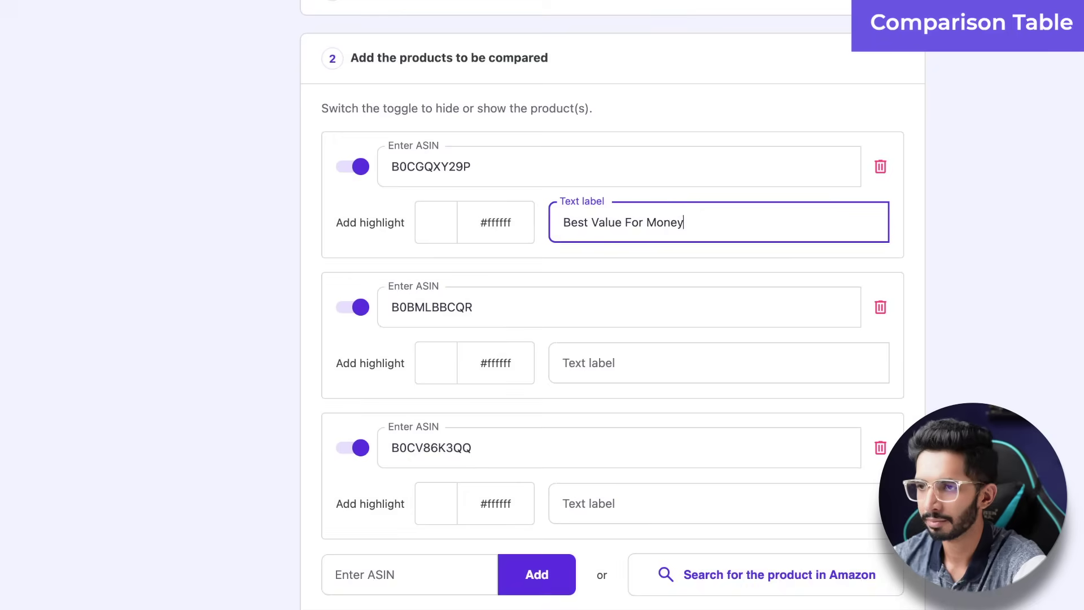
{"action": "left_click", "coordinate": [597, 381]}
{"action": "type", "text": "Best Camera"}
{"action": "left_click", "coordinate": [600, 496]}
{"action": "type", "text": "Be"}
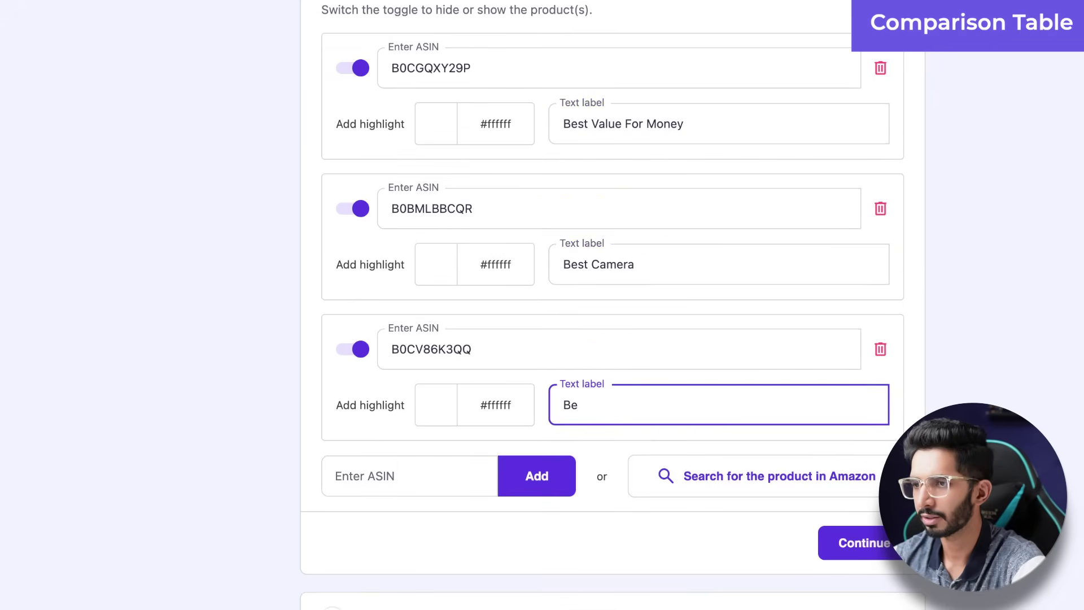
{"action": "left_click", "coordinate": [859, 543]}
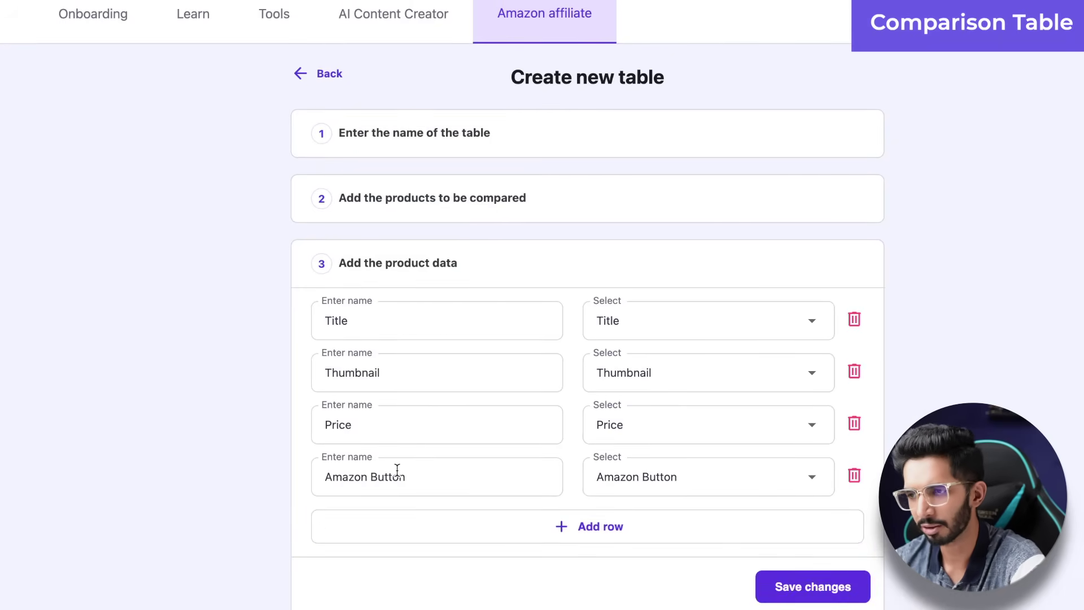
Step: Save the Dash Cam 2024 comparison table and return to the Amazon affiliate overview
{"action": "left_click", "coordinate": [831, 591]}
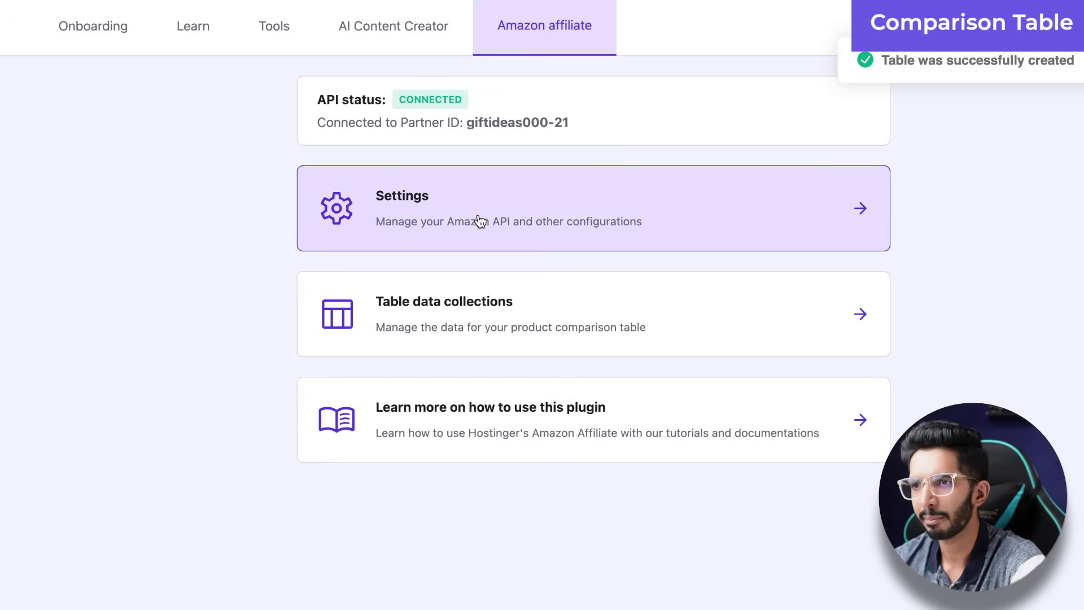
{"action": "mouse_move", "coordinate": [0, 212]}
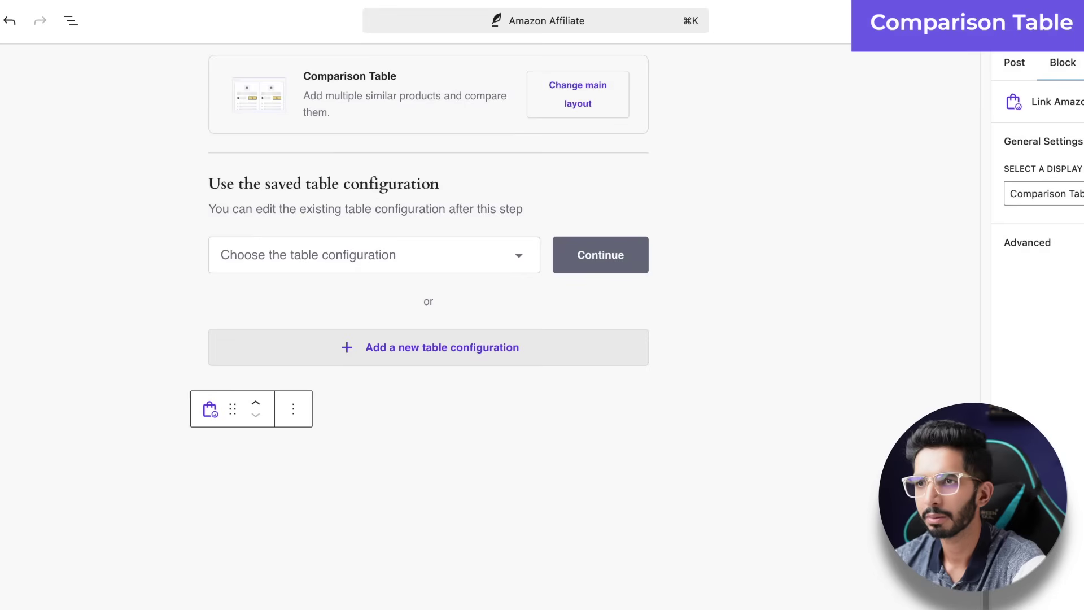
Step: Reload the editor and insert the saved Dash Cam 2024 configuration into the Comparison Table block
{"action": "key", "text": "super+r"}
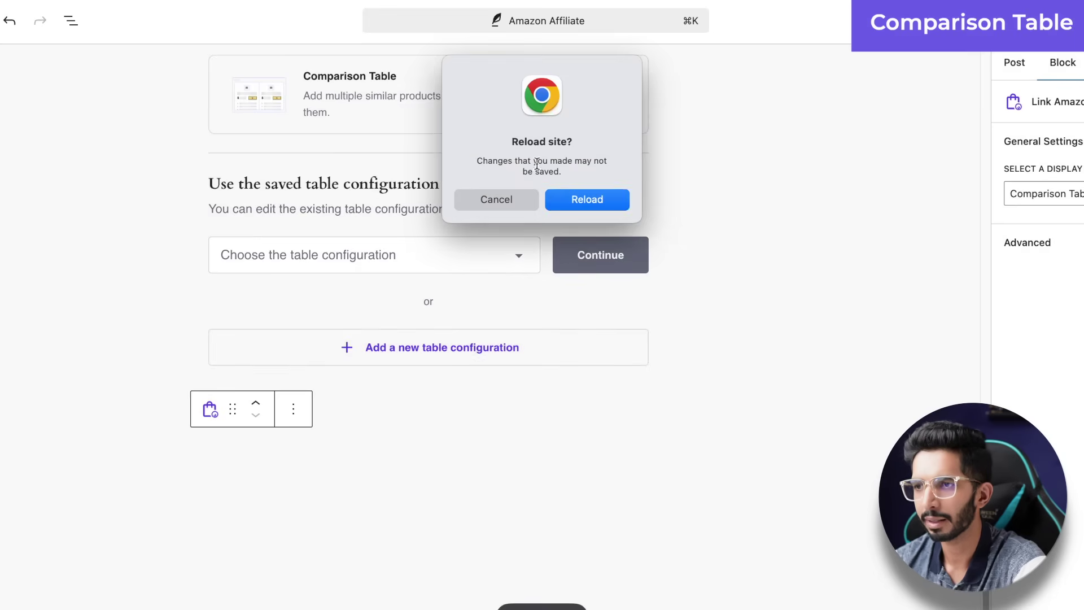
{"action": "left_click", "coordinate": [581, 200]}
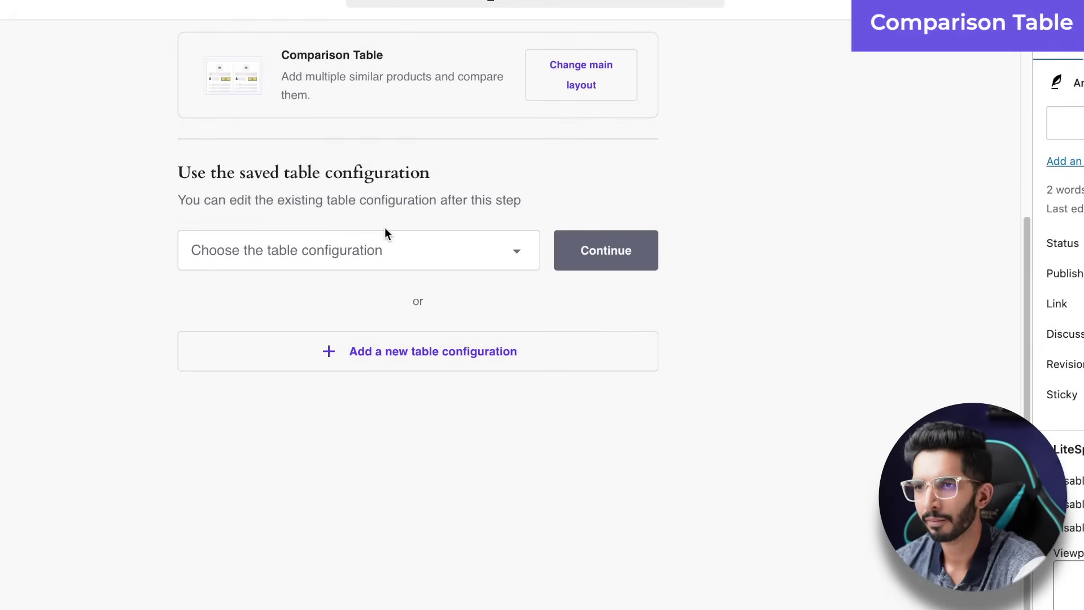
{"action": "scroll", "coordinate": [327, 198], "scroll_direction": "up", "scroll_amount": 1}
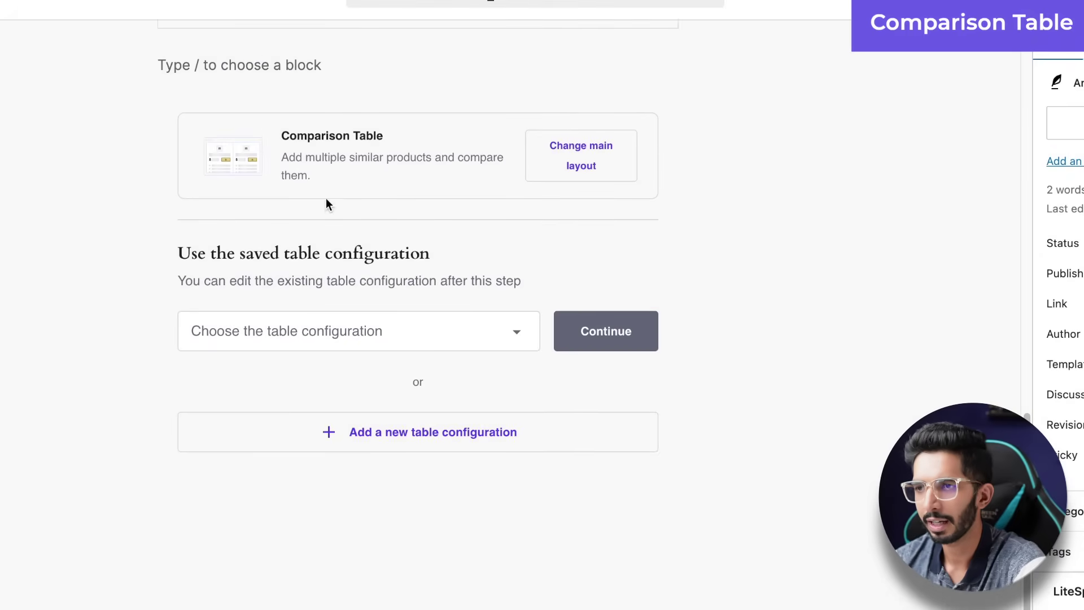
{"action": "left_click", "coordinate": [313, 328]}
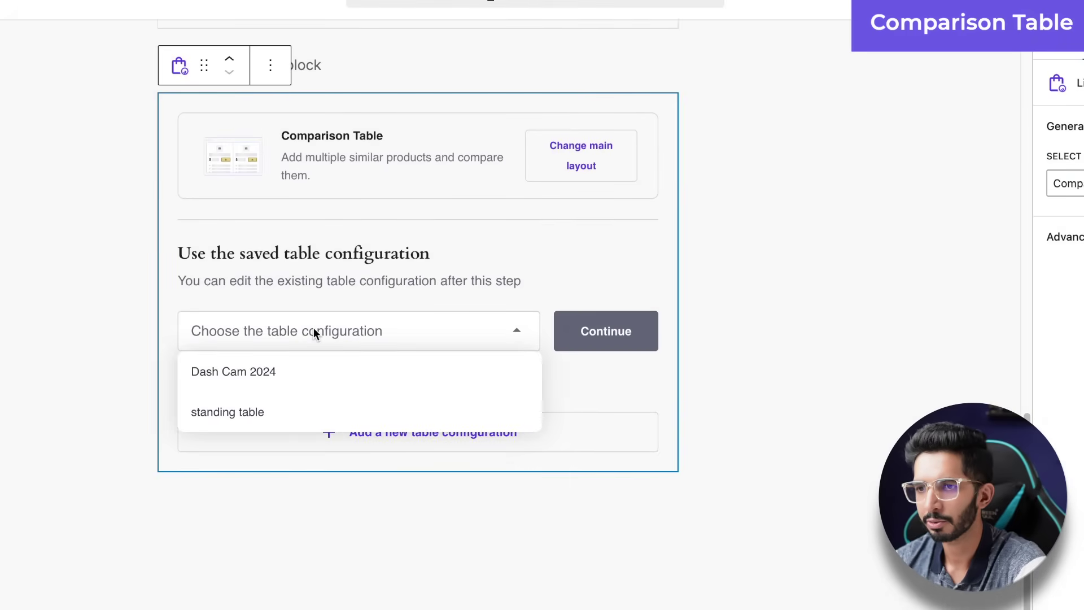
{"action": "left_click", "coordinate": [287, 381]}
{"action": "left_click", "coordinate": [593, 335]}
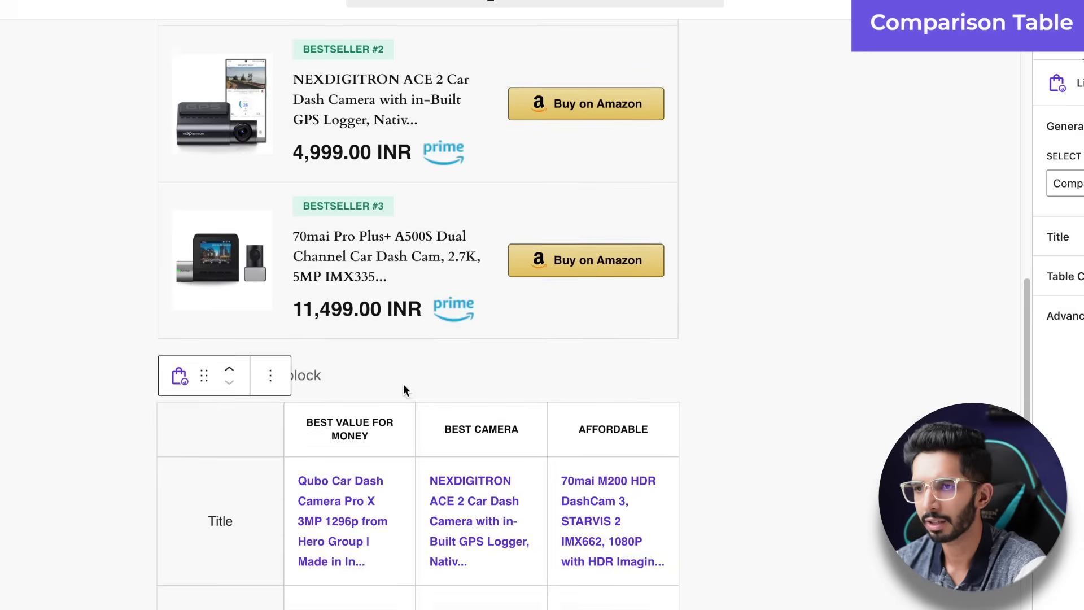
Step: Preview the post with its new comparison table on the live site
{"action": "left_click", "coordinate": [382, 403]}
{"action": "scroll", "coordinate": [429, 373], "scroll_direction": "down", "scroll_amount": 10}
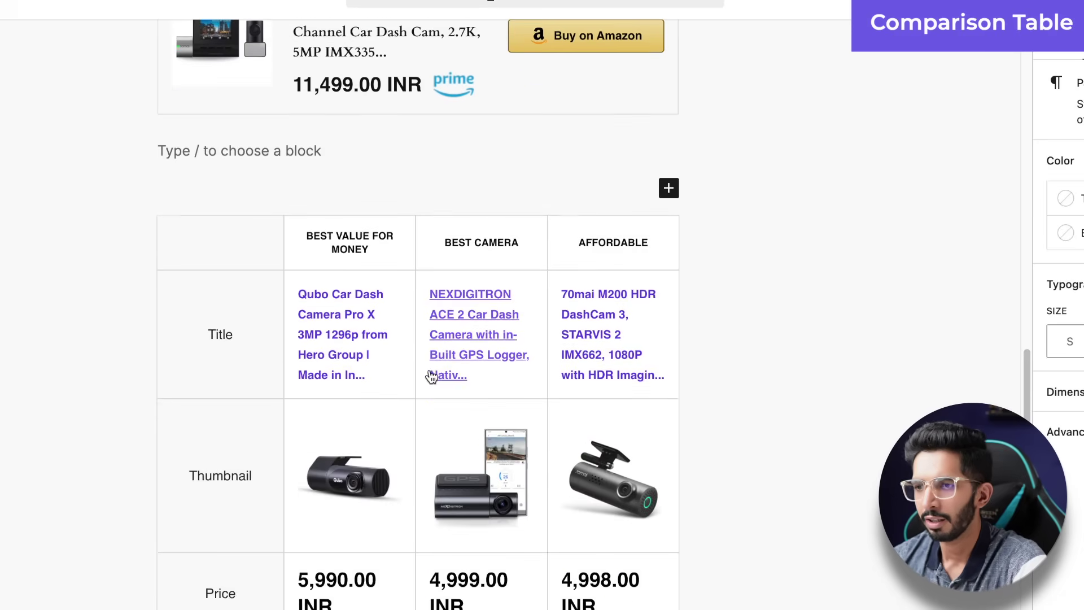
{"action": "scroll", "coordinate": [431, 375], "scroll_direction": "up", "scroll_amount": 6}
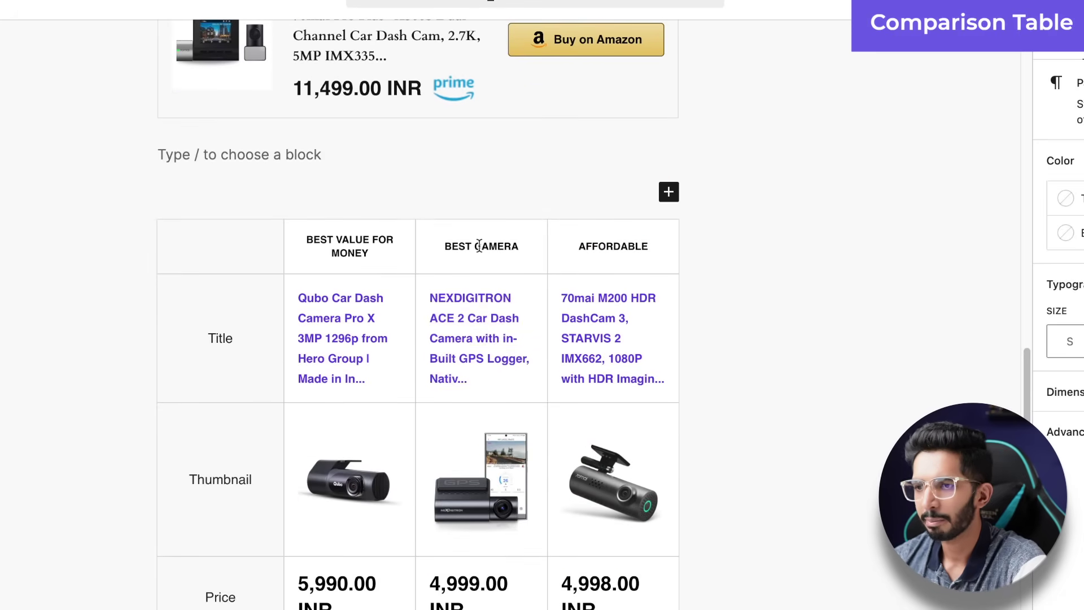
{"action": "left_click", "coordinate": [994, 12]}
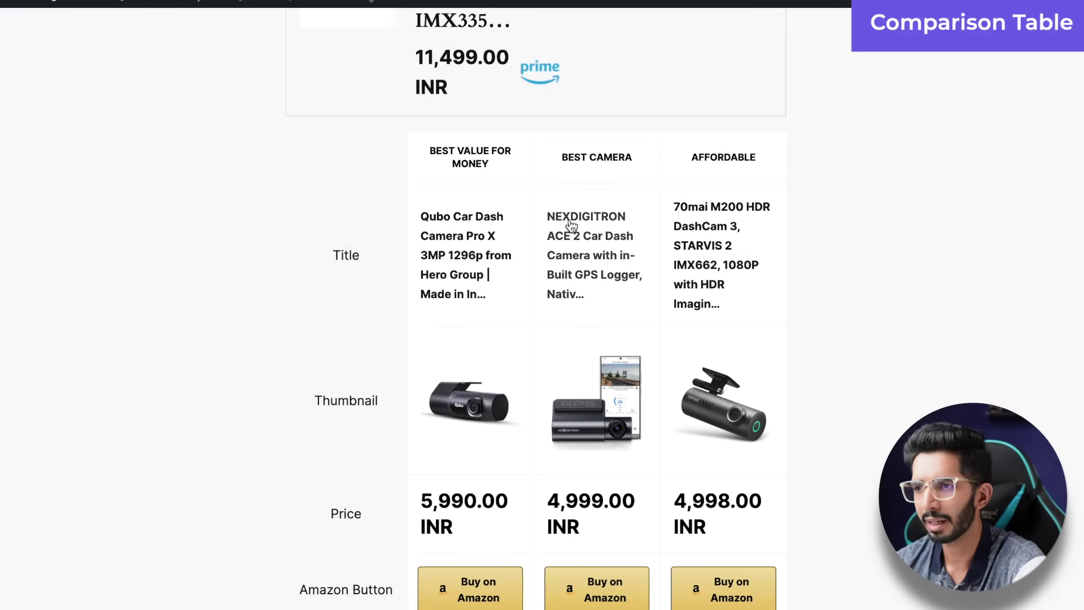
{"action": "scroll", "coordinate": [587, 284], "scroll_direction": "down", "scroll_amount": 1}
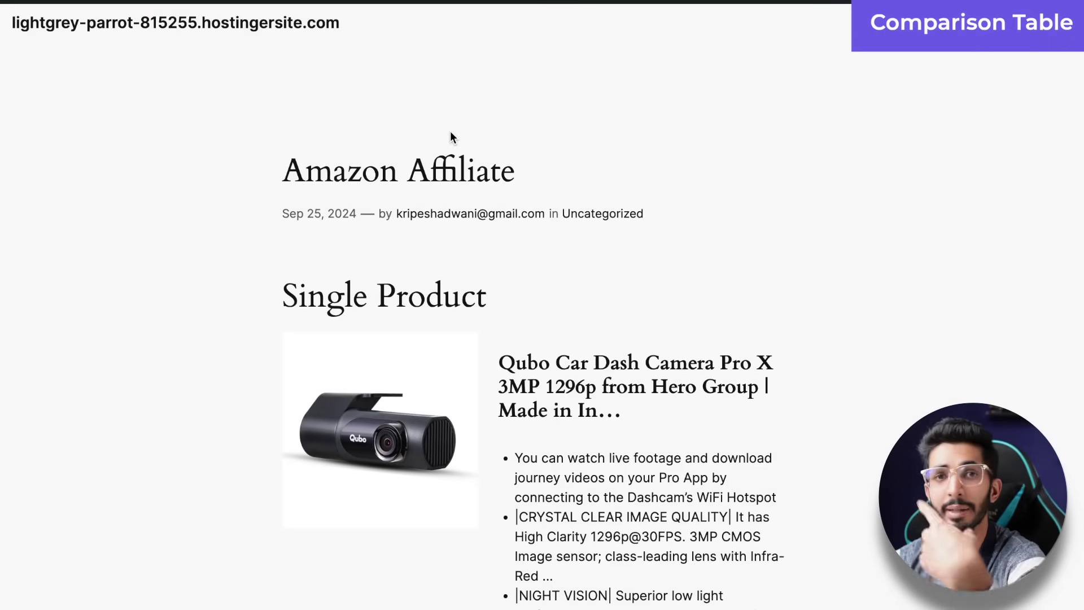
{"action": "scroll", "coordinate": [451, 138], "scroll_direction": "down", "scroll_amount": 5}
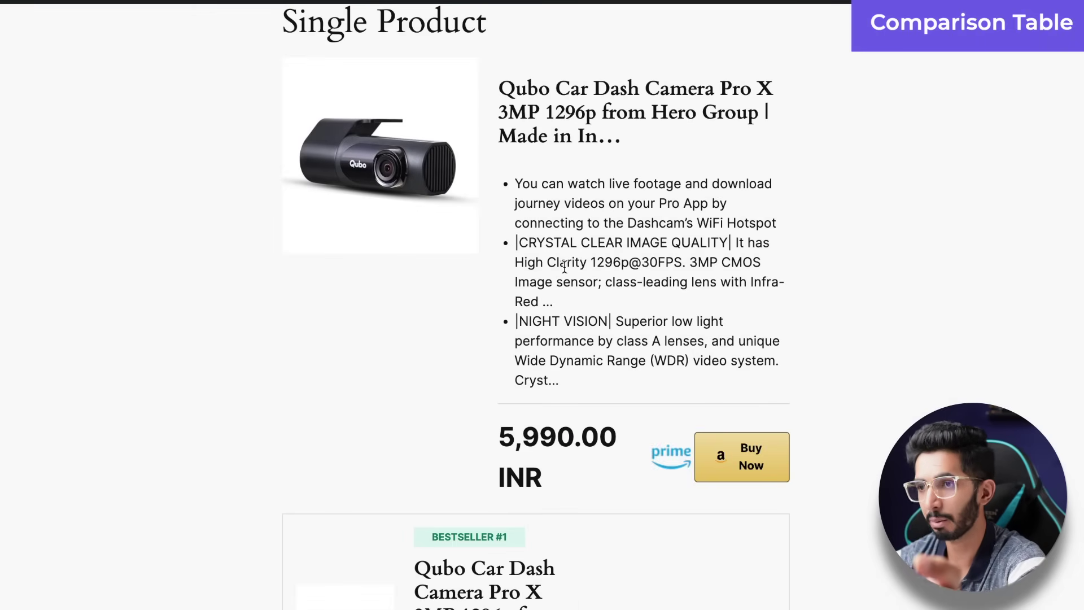
{"action": "scroll", "coordinate": [455, 353], "scroll_direction": "down", "scroll_amount": 5}
{"action": "scroll", "coordinate": [483, 309], "scroll_direction": "down", "scroll_amount": 5}
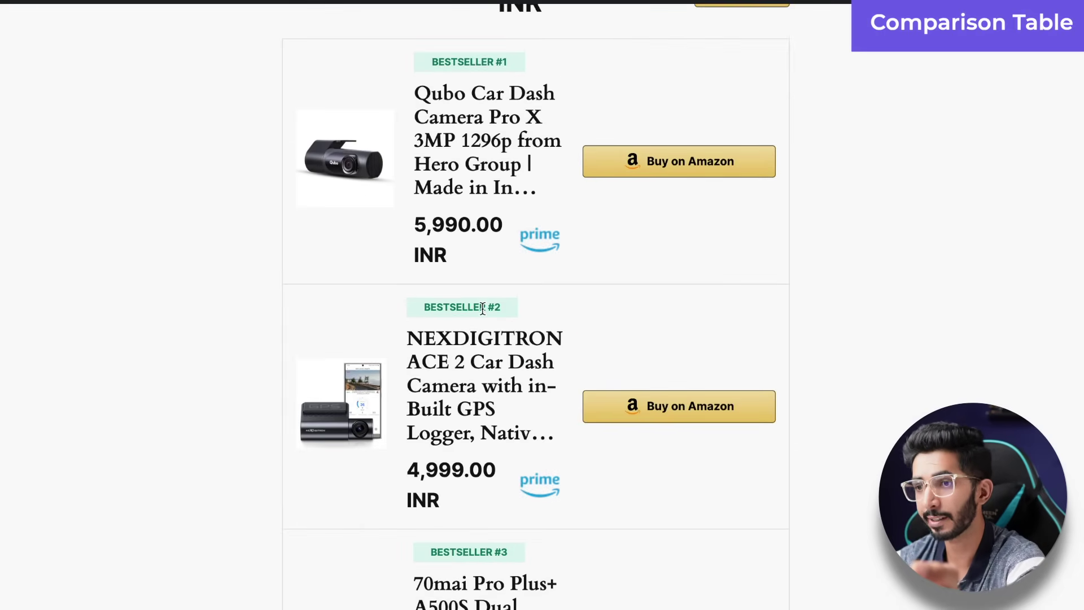
{"action": "scroll", "coordinate": [482, 313], "scroll_direction": "down", "scroll_amount": 10}
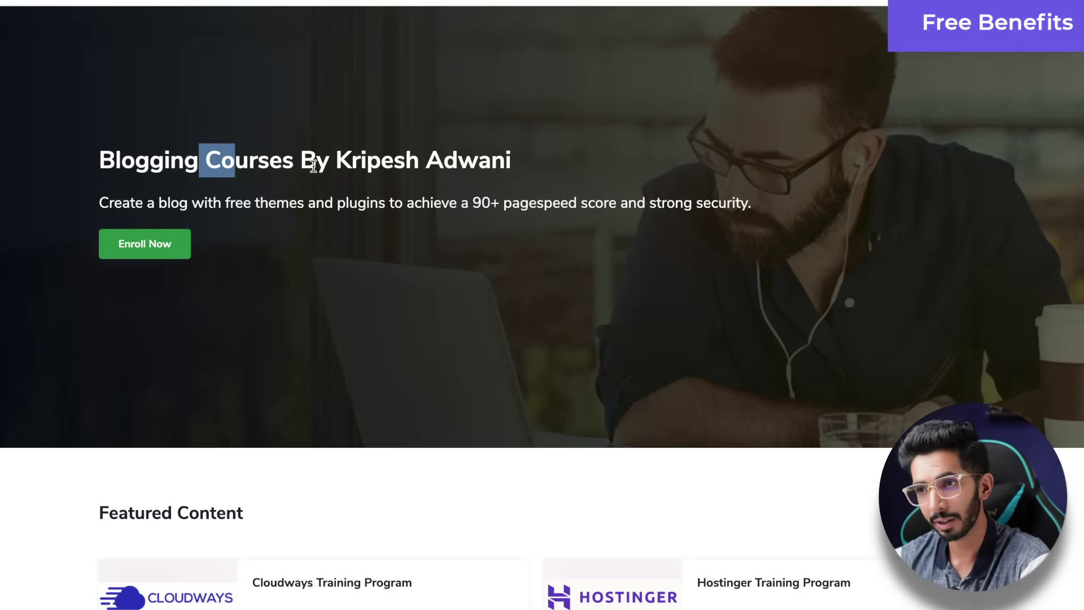
Step: Open the Lightning Blogs course in a new tab and expand its Security, Speed Up and SEO sections
{"action": "scroll", "coordinate": [314, 165], "scroll_direction": "down", "scroll_amount": 3}
{"action": "scroll", "coordinate": [315, 171], "scroll_direction": "up", "scroll_amount": 3}
{"action": "scroll", "coordinate": [315, 171], "scroll_direction": "down", "scroll_amount": 4}
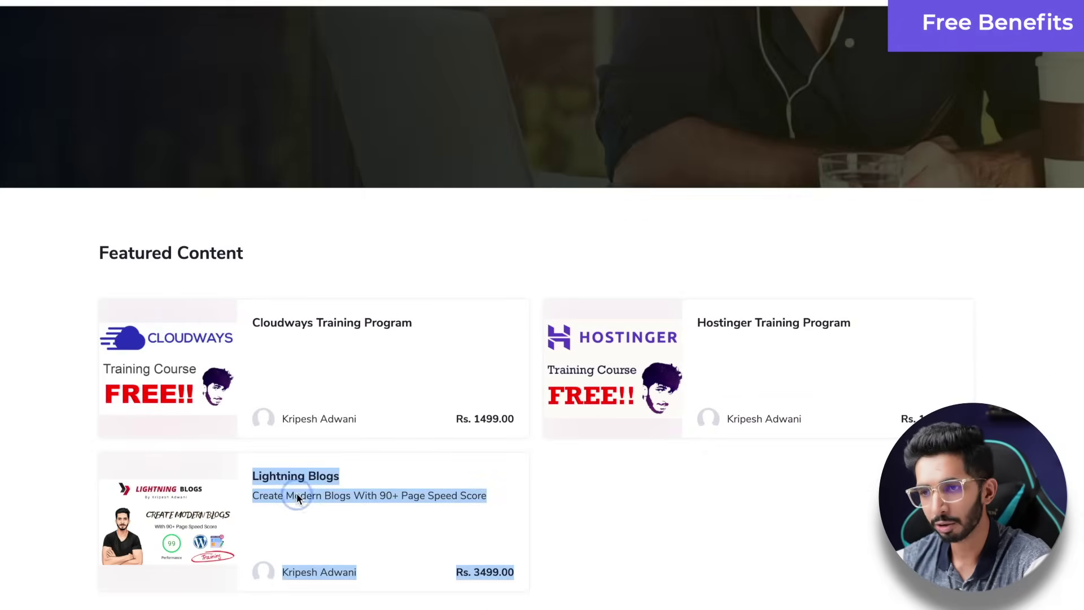
{"action": "right_click", "coordinate": [290, 486]}
{"action": "left_click", "coordinate": [379, 318]}
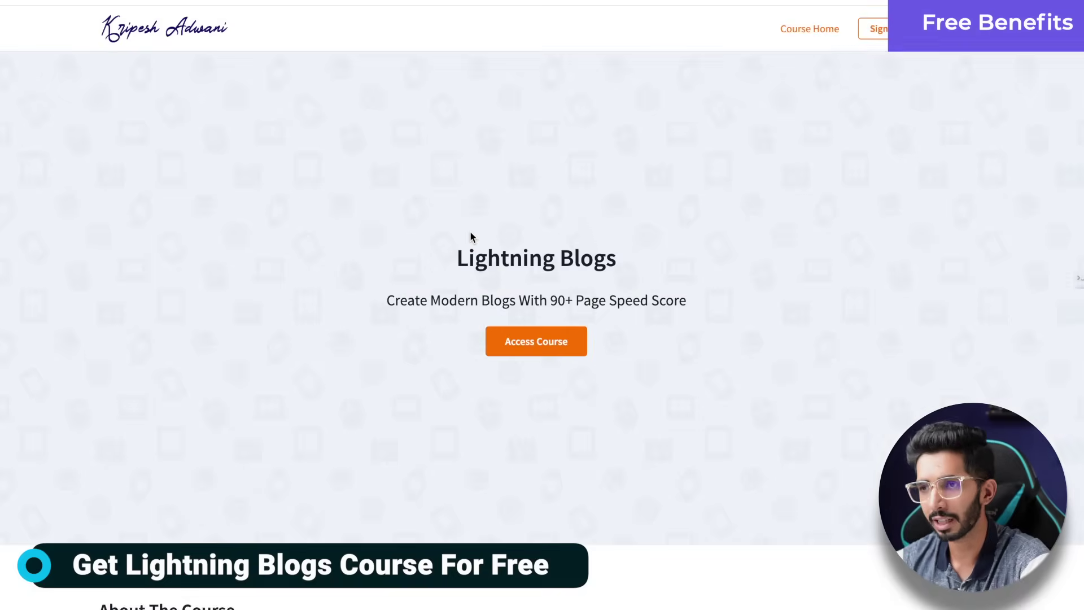
{"action": "scroll", "coordinate": [429, 277], "scroll_direction": "down", "scroll_amount": 12}
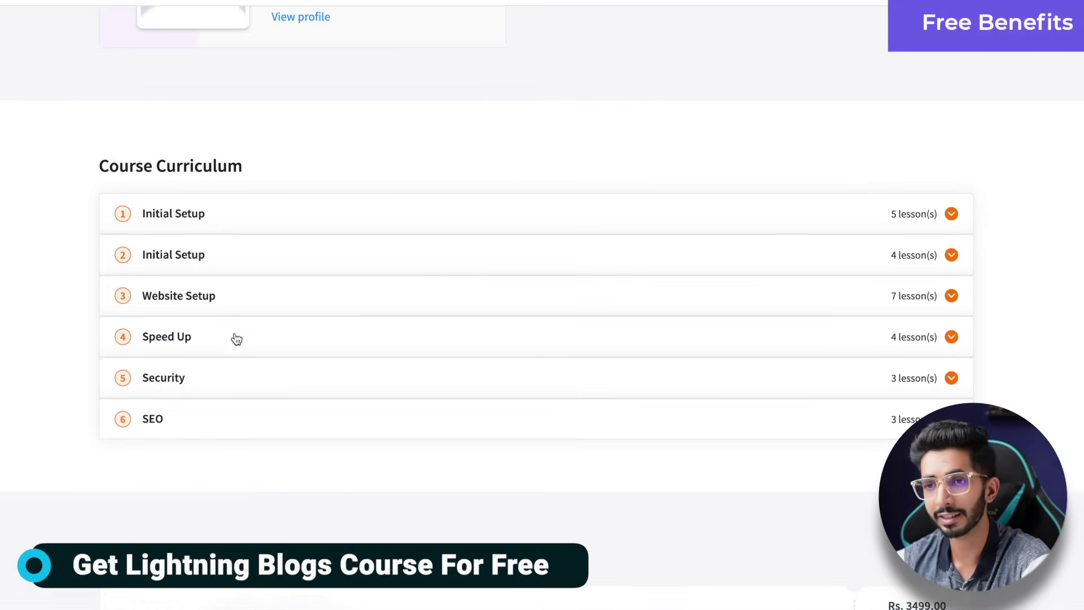
{"action": "left_click", "coordinate": [216, 387]}
{"action": "left_click", "coordinate": [237, 333]}
{"action": "scroll", "coordinate": [306, 220], "scroll_direction": "down", "scroll_amount": 5}
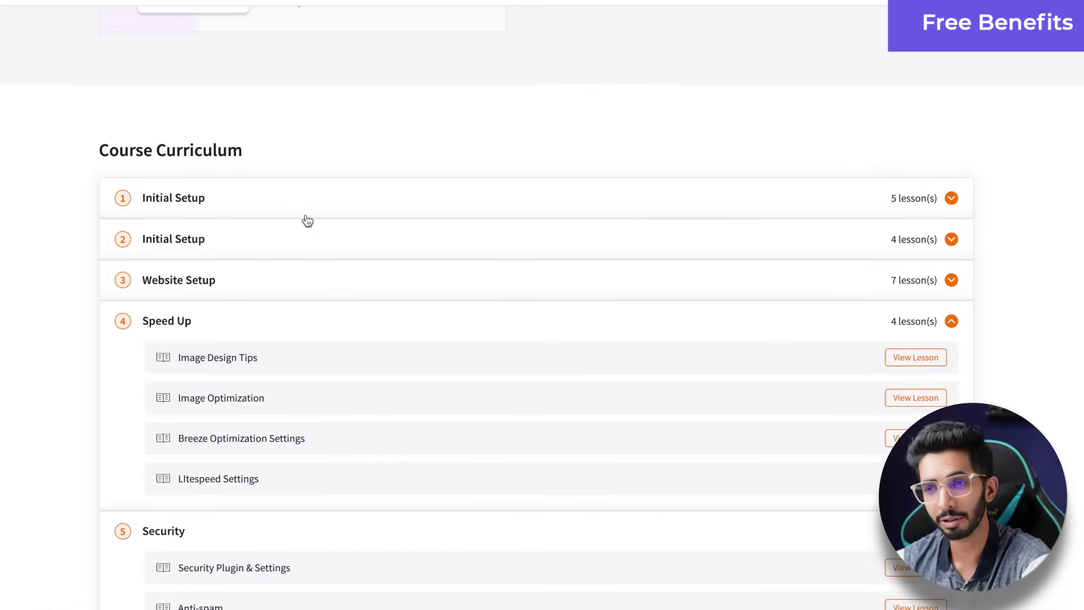
{"action": "scroll", "coordinate": [306, 219], "scroll_direction": "down", "scroll_amount": 2}
{"action": "left_click", "coordinate": [206, 350]}
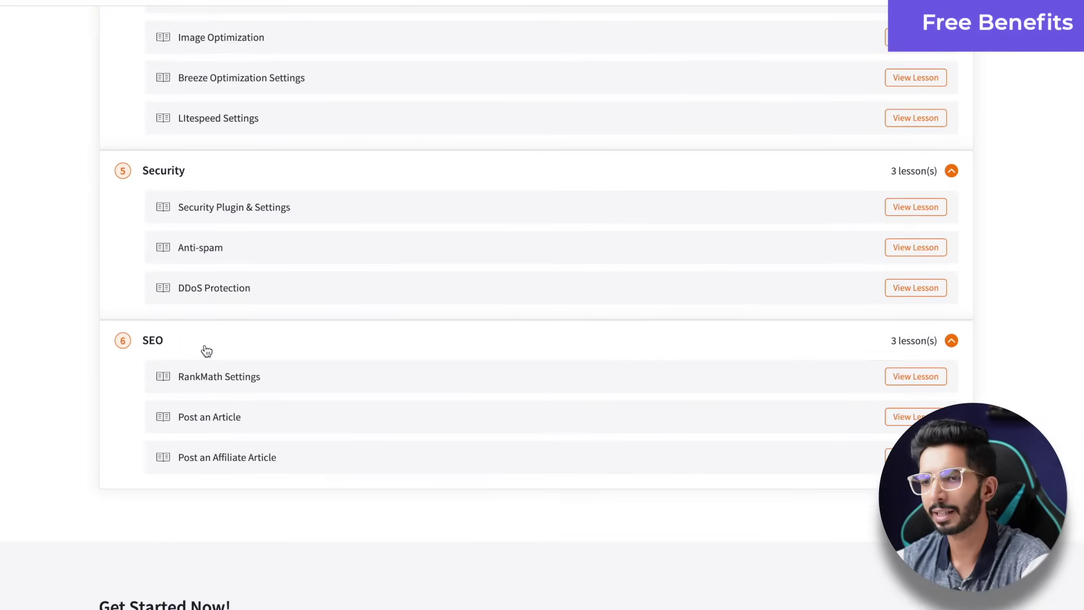
{"action": "scroll", "coordinate": [203, 351], "scroll_direction": "up", "scroll_amount": 15}
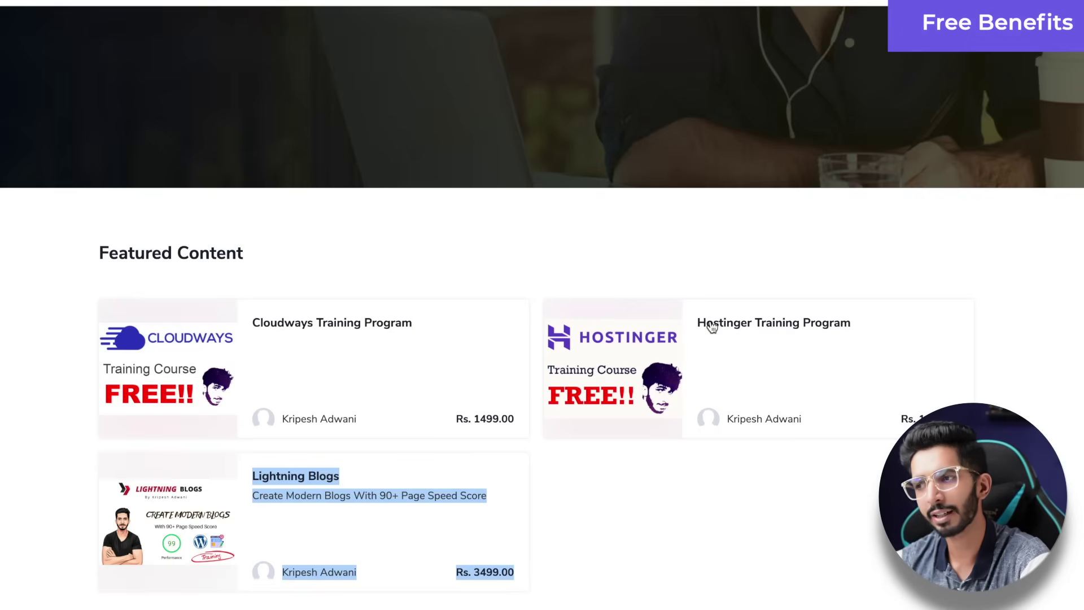
Step: Open the Hostinger Training Program course page and scroll through it
{"action": "left_click", "coordinate": [712, 328]}
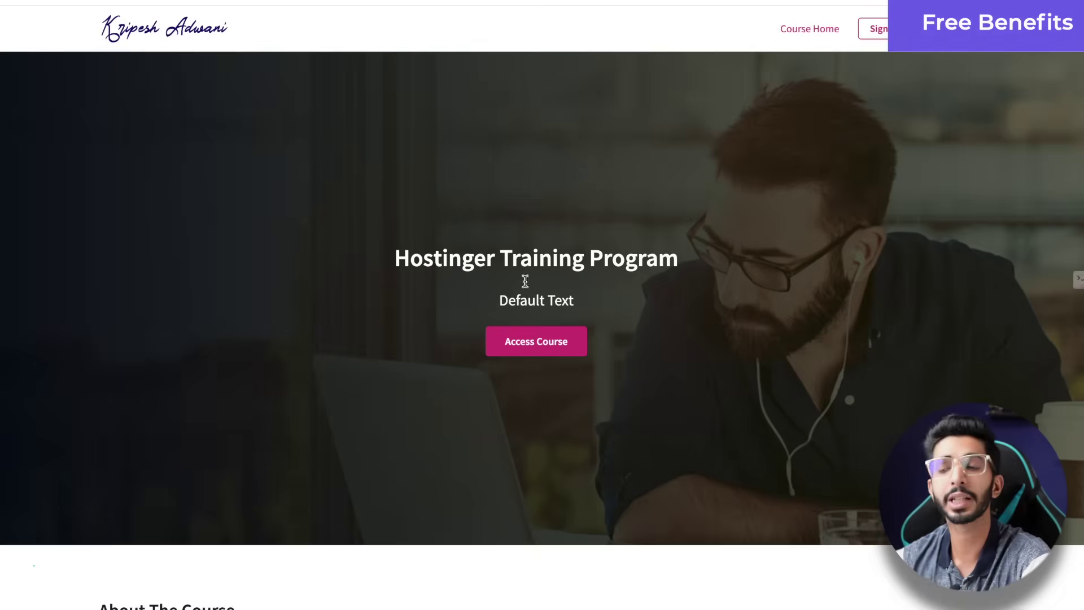
{"action": "scroll", "coordinate": [445, 245], "scroll_direction": "down", "scroll_amount": 7}
{"action": "scroll", "coordinate": [445, 245], "scroll_direction": "down", "scroll_amount": 11}
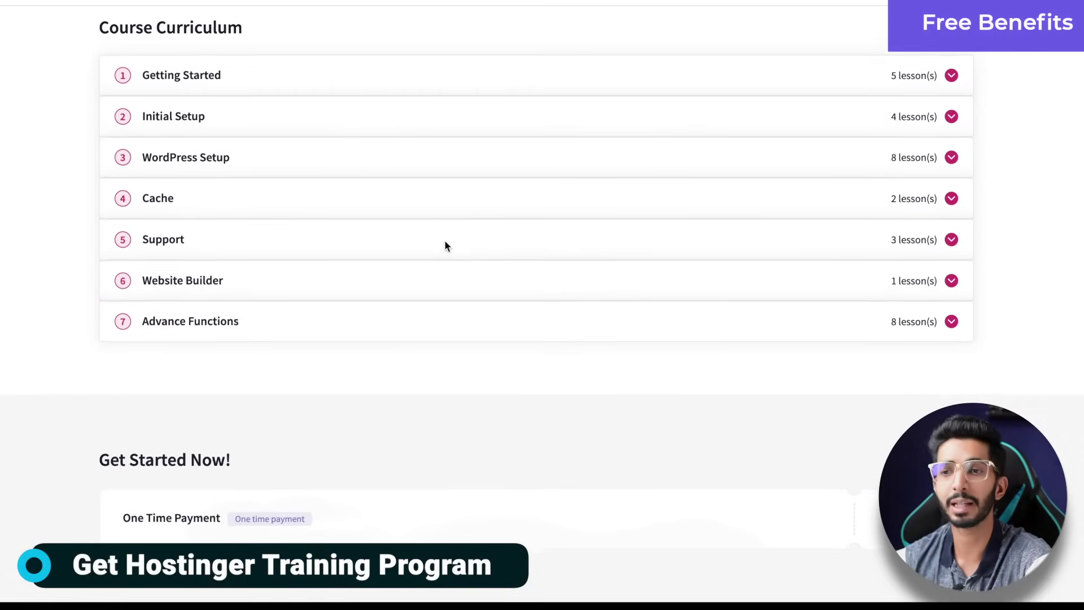
{"action": "scroll", "coordinate": [445, 245], "scroll_direction": "up", "scroll_amount": 1}
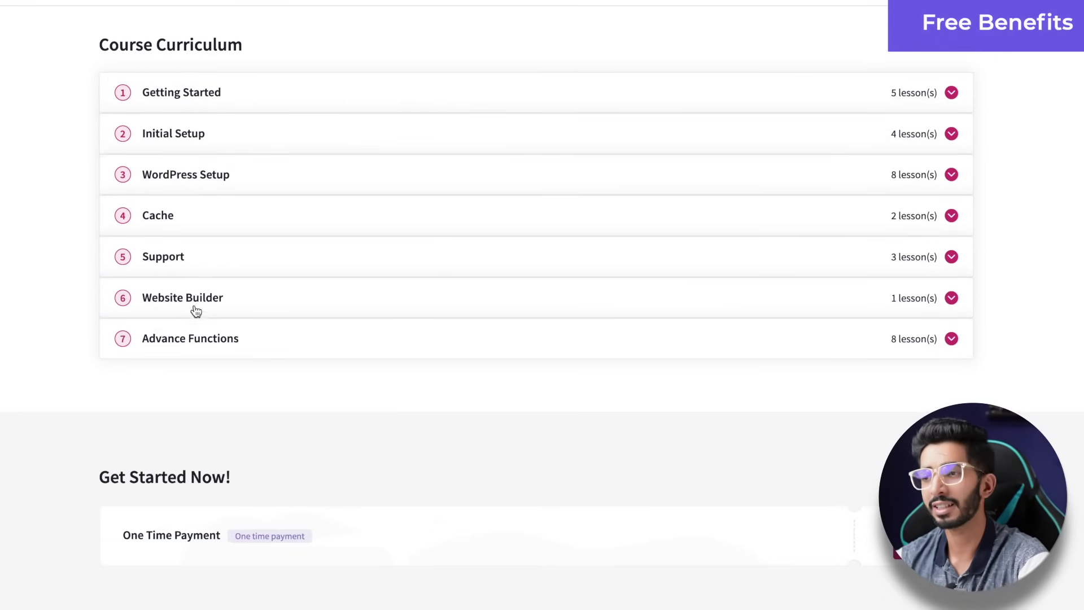
{"action": "scroll", "coordinate": [239, 232], "scroll_direction": "up", "scroll_amount": 3}
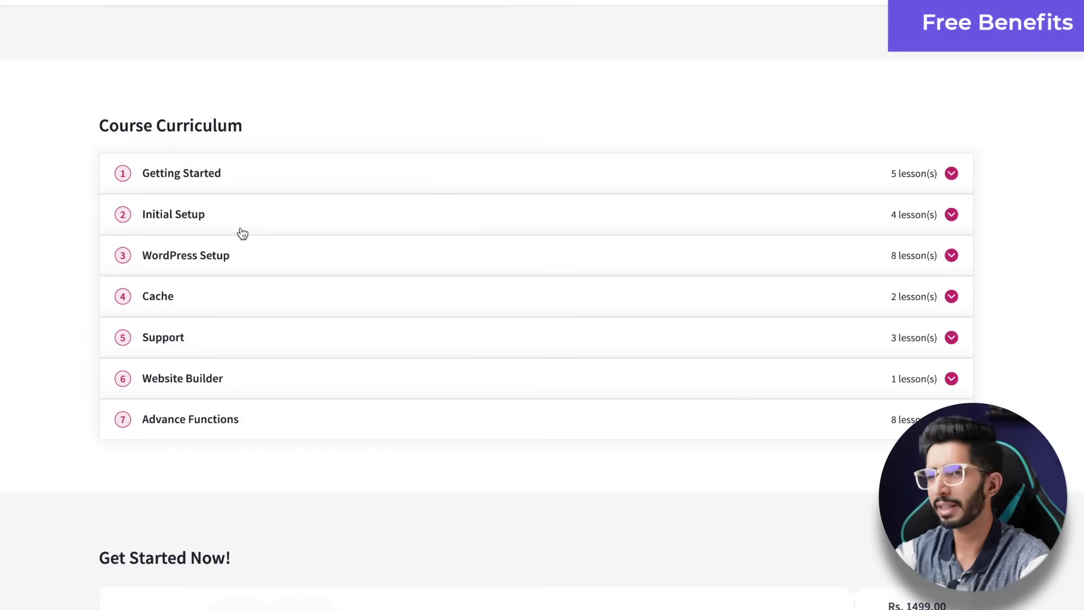
{"action": "scroll", "coordinate": [242, 233], "scroll_direction": "up", "scroll_amount": 5}
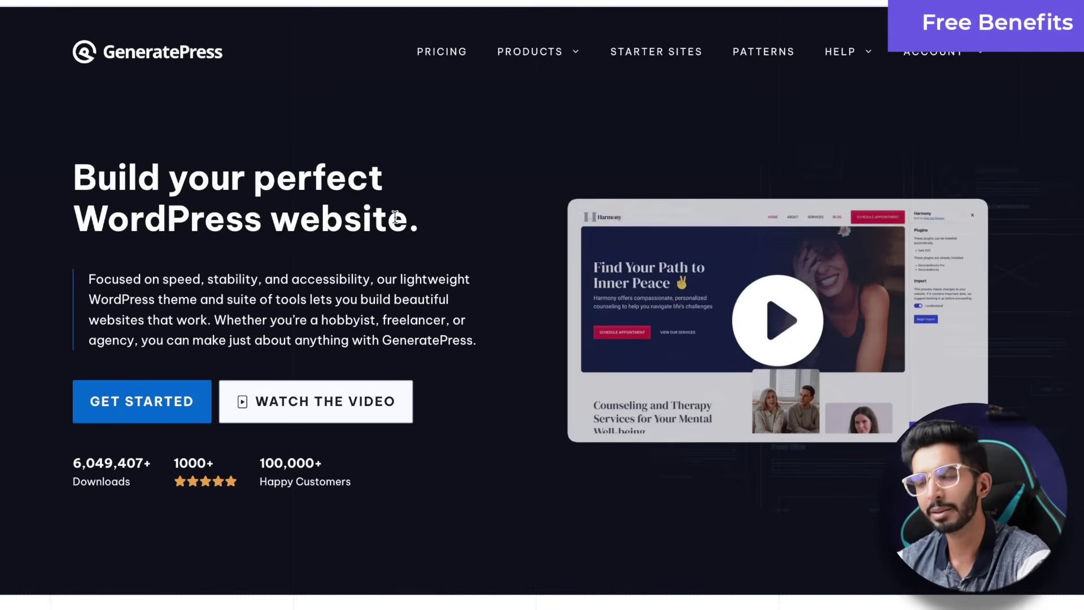
Step: Scroll the GeneratePress homepage, then the live Amazon Affiliate post down to its Single Product Qubo card
{"action": "scroll", "coordinate": [395, 218], "scroll_direction": "down", "scroll_amount": 3}
{"action": "scroll", "coordinate": [395, 215], "scroll_direction": "up", "scroll_amount": 3}
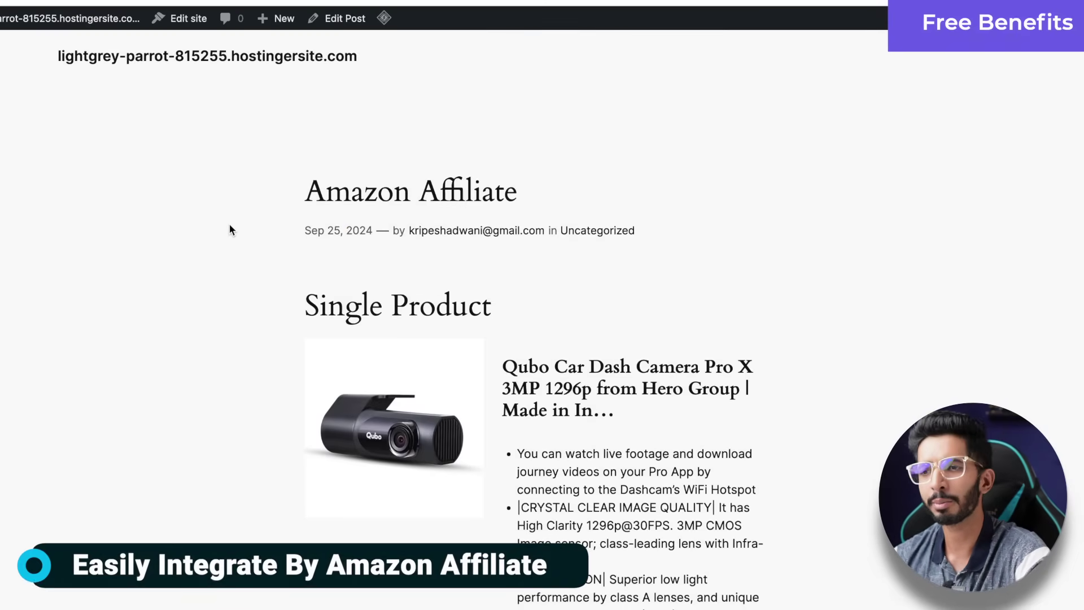
{"action": "scroll", "coordinate": [229, 224], "scroll_direction": "down", "scroll_amount": 8}
{"action": "scroll", "coordinate": [229, 223], "scroll_direction": "up", "scroll_amount": 6}
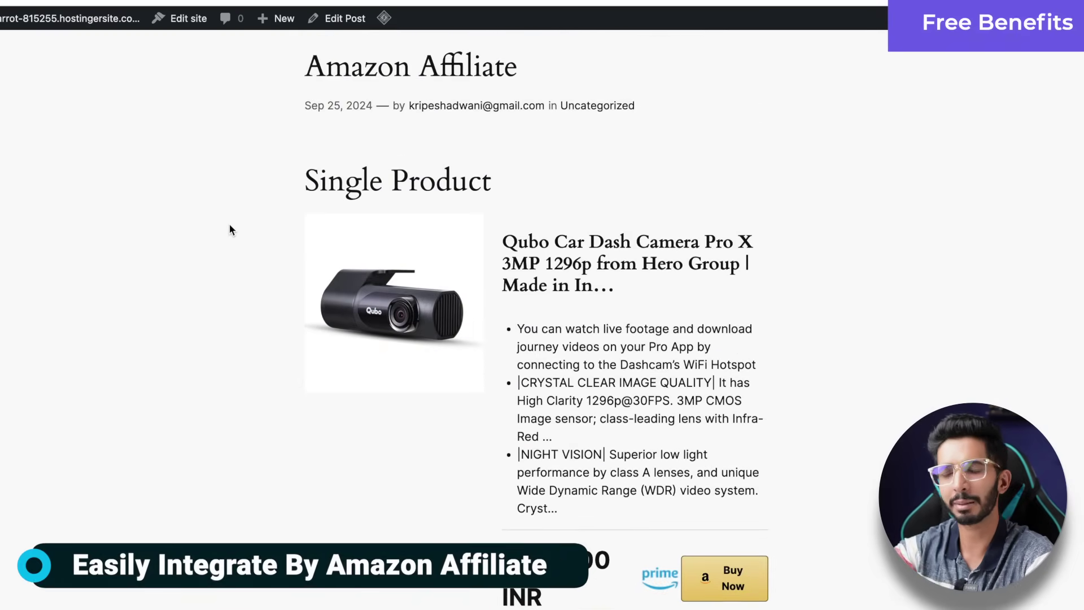